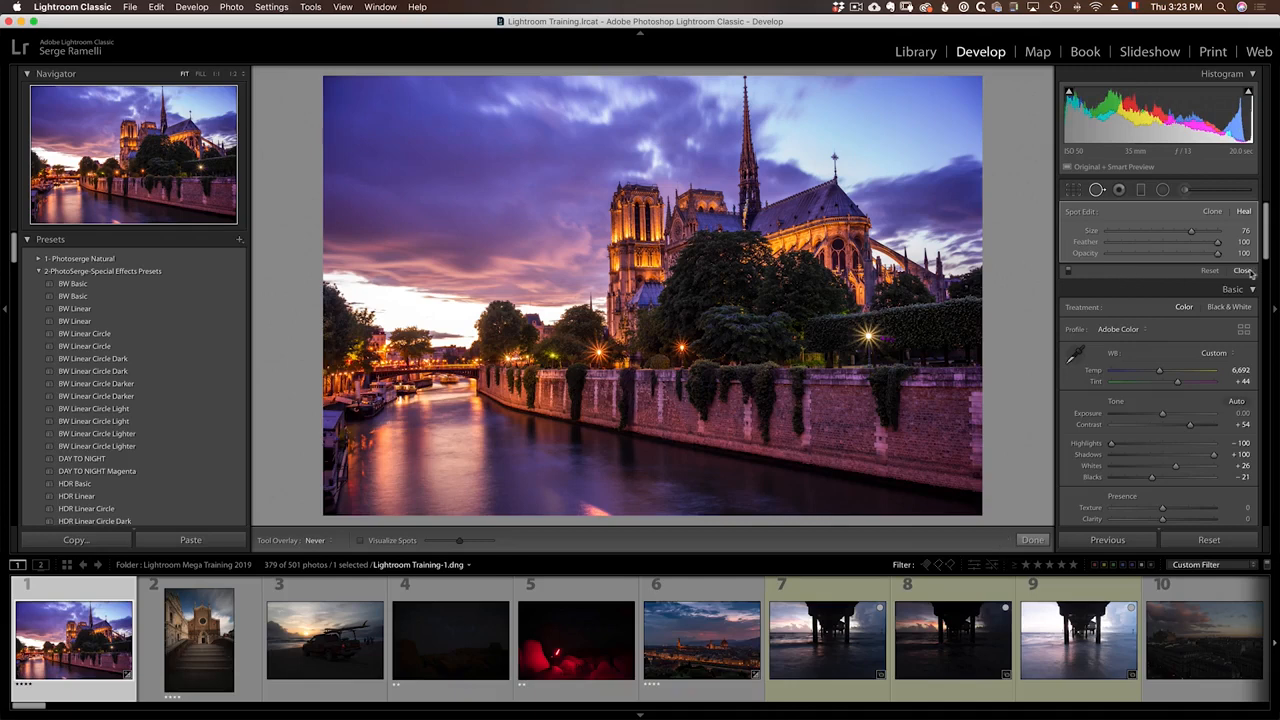
- Close the spot removal tool, and set the photo's Exposure to -0.20 and Whites to +30
left_click(1242, 270)
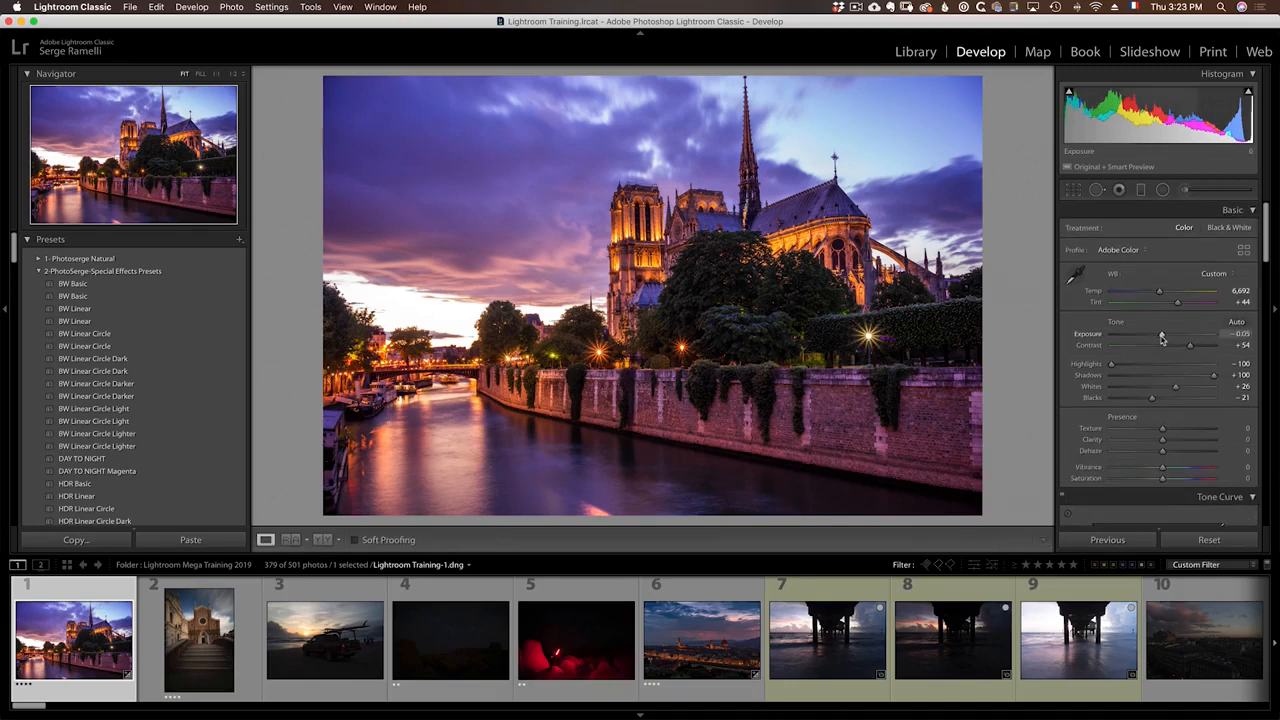
left_click_drag(1162, 335, 1160, 335)
left_click_drag(1175, 388, 1178, 393)
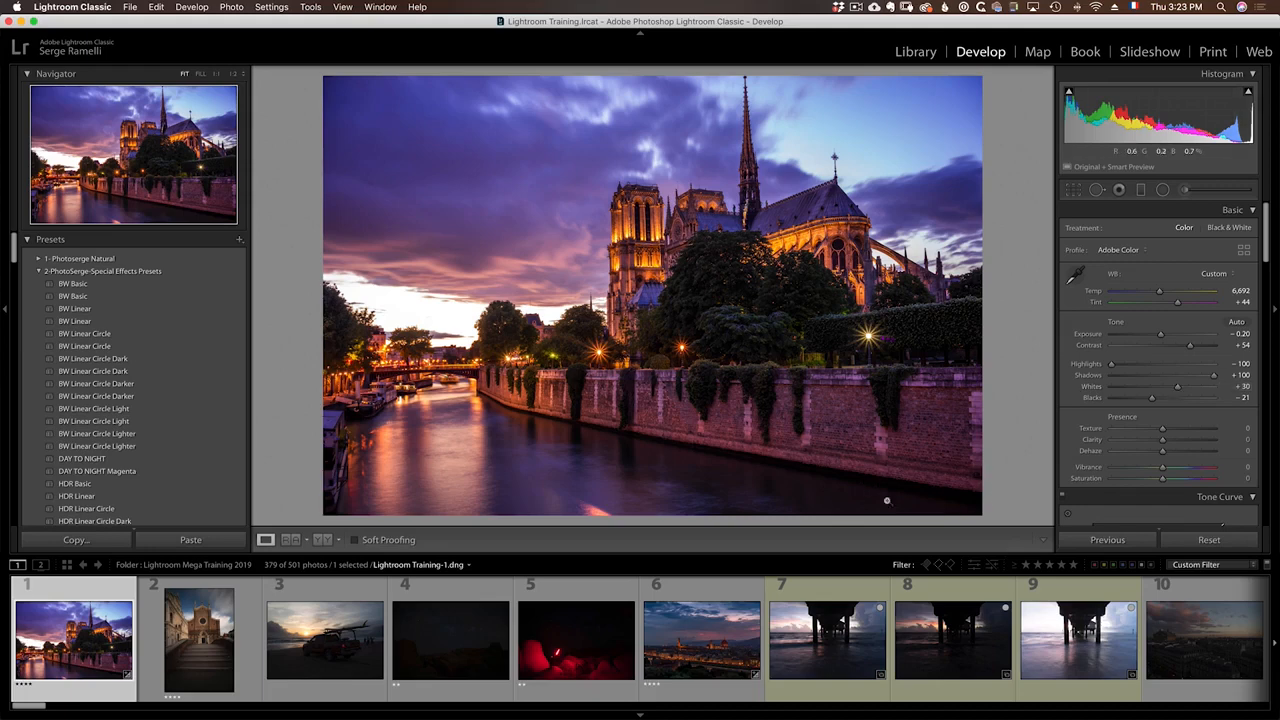
- Open the export settings for the cathedral photo, the first in the filmstrip
right_click(80, 600)
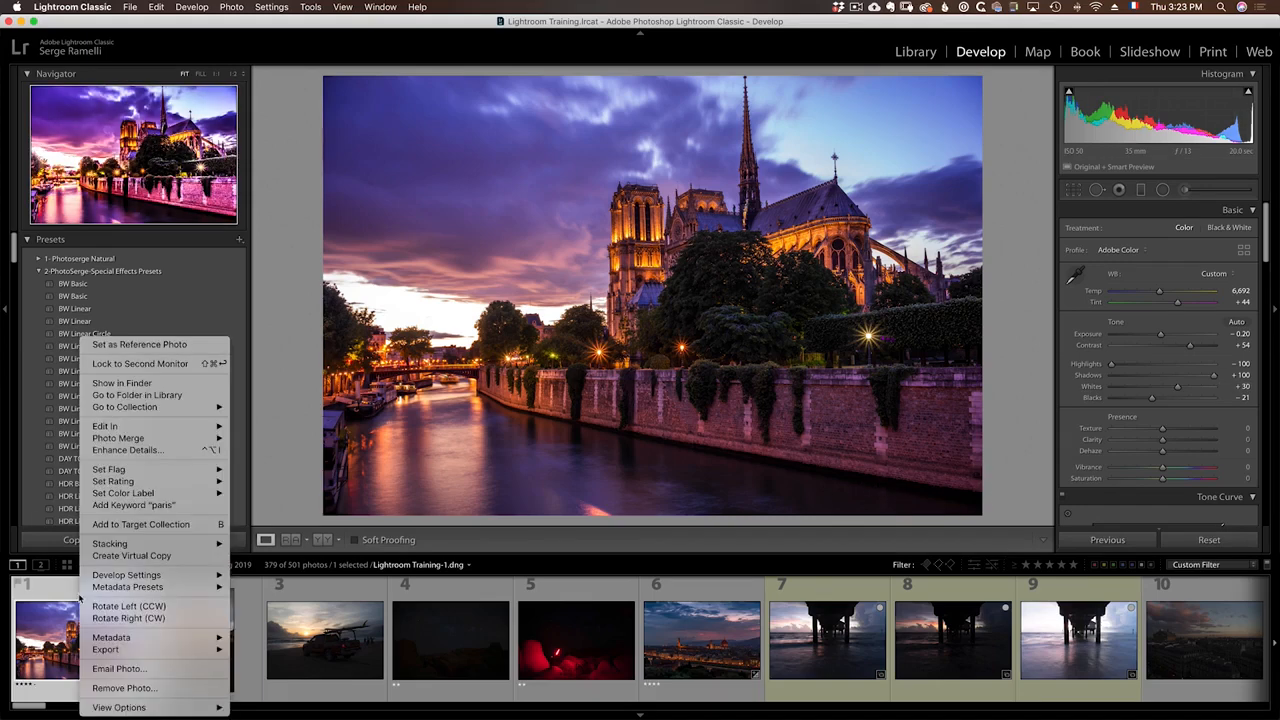
mouse_move(139, 650)
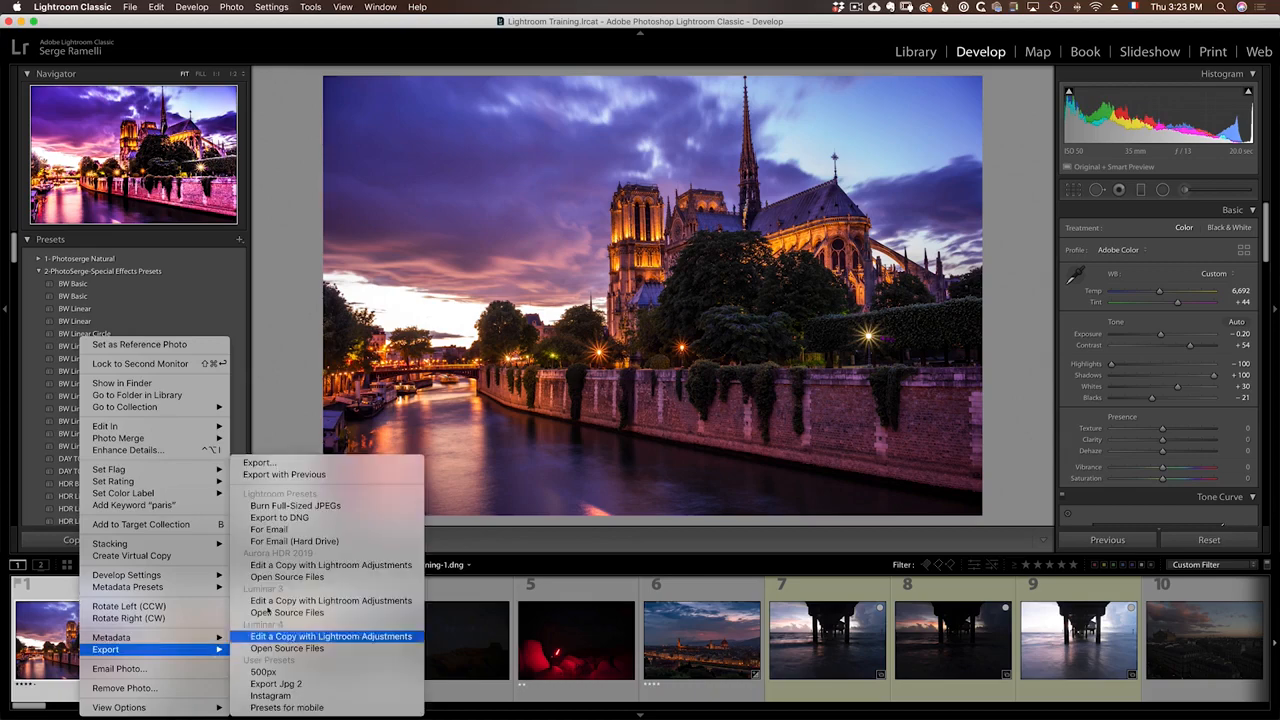
left_click(290, 466)
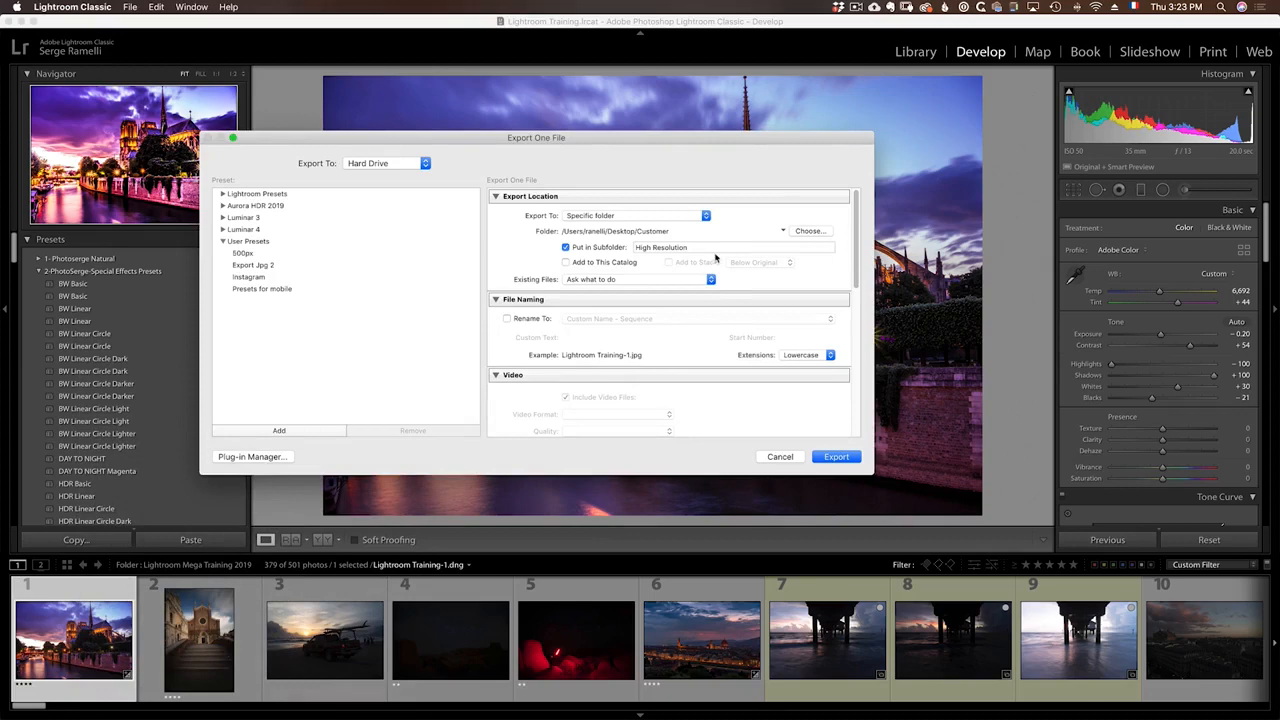
- Enable watermarking for the export and open the watermark editor through Edit Watermarks
scroll(700, 322, "down", 5)
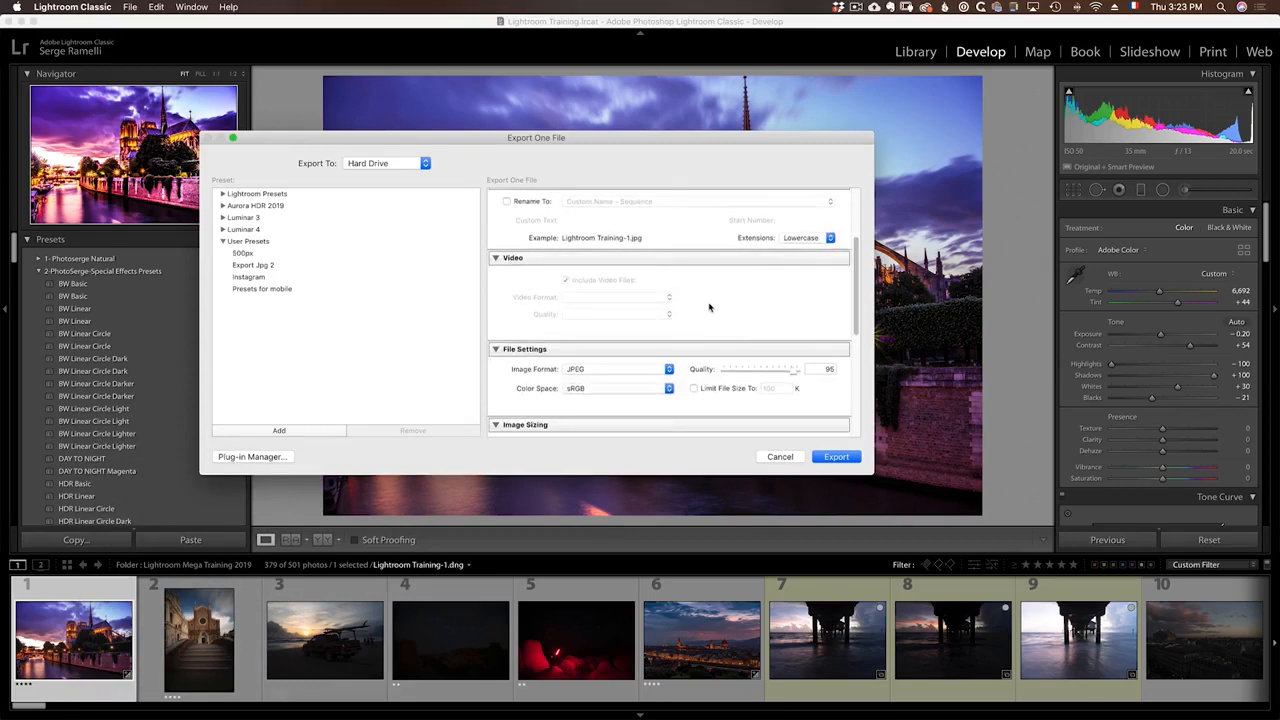
scroll(709, 307, "down", 5)
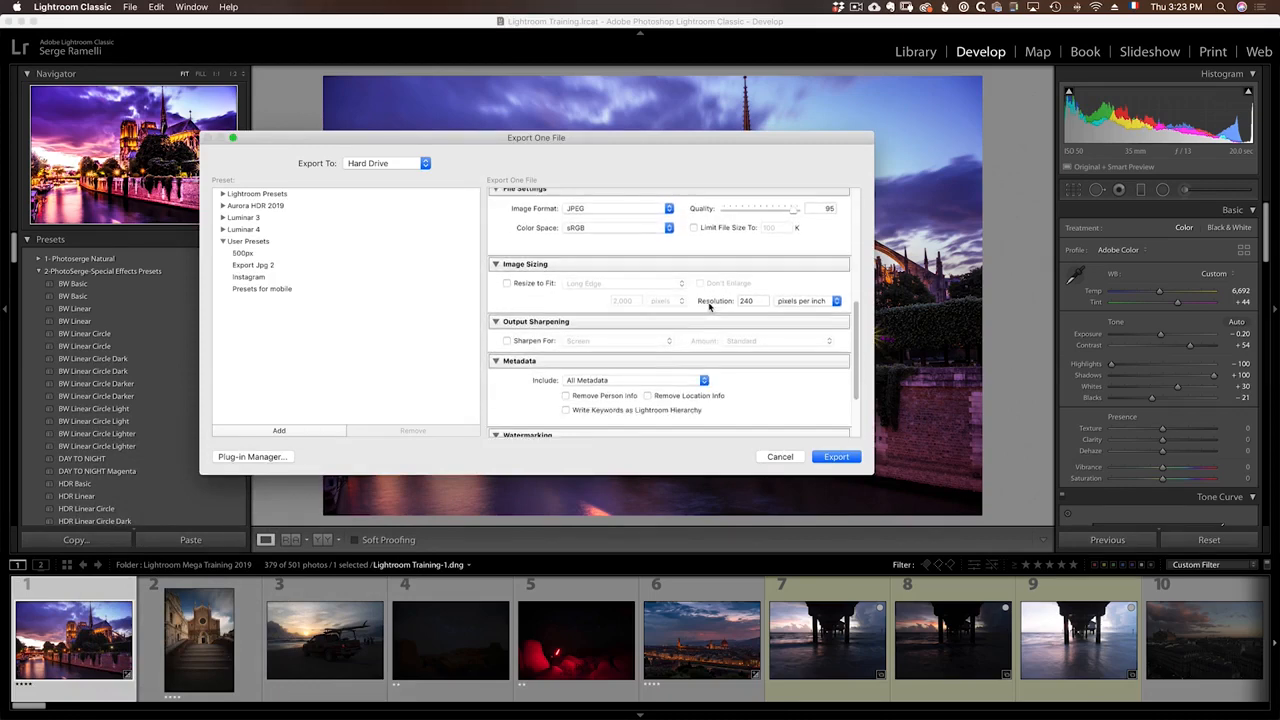
scroll(709, 307, "down", 1)
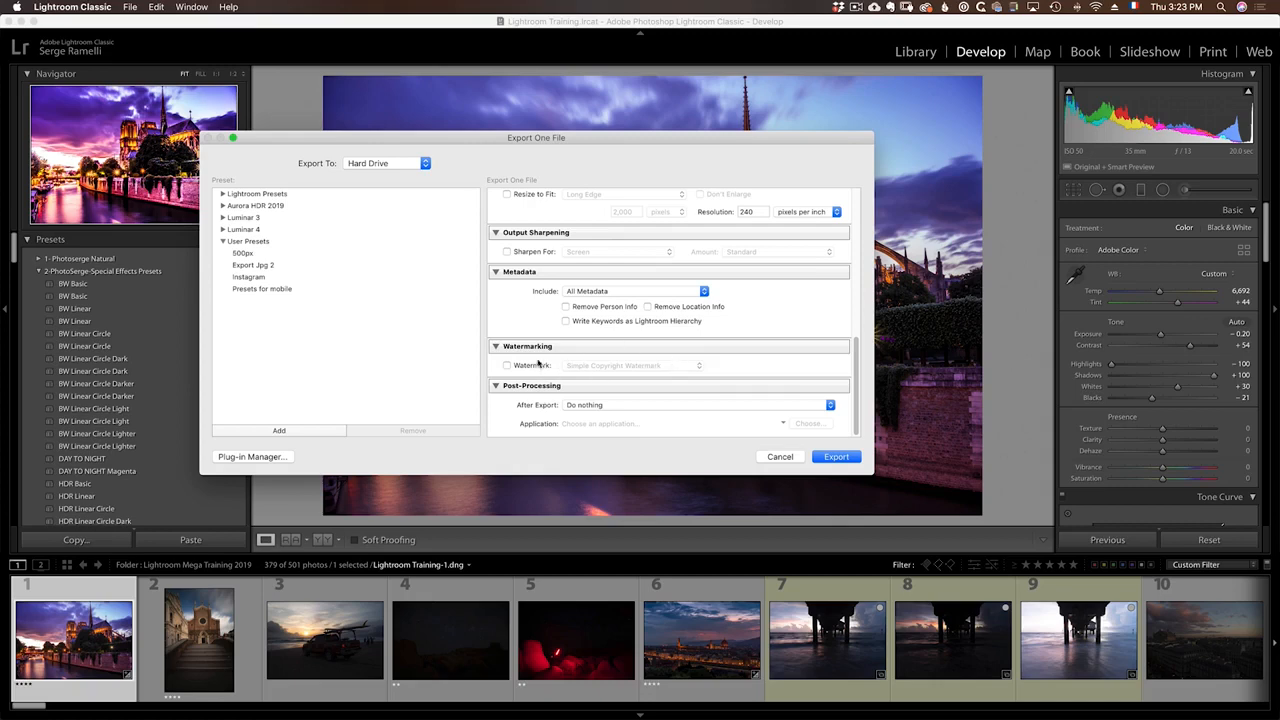
left_click(508, 366)
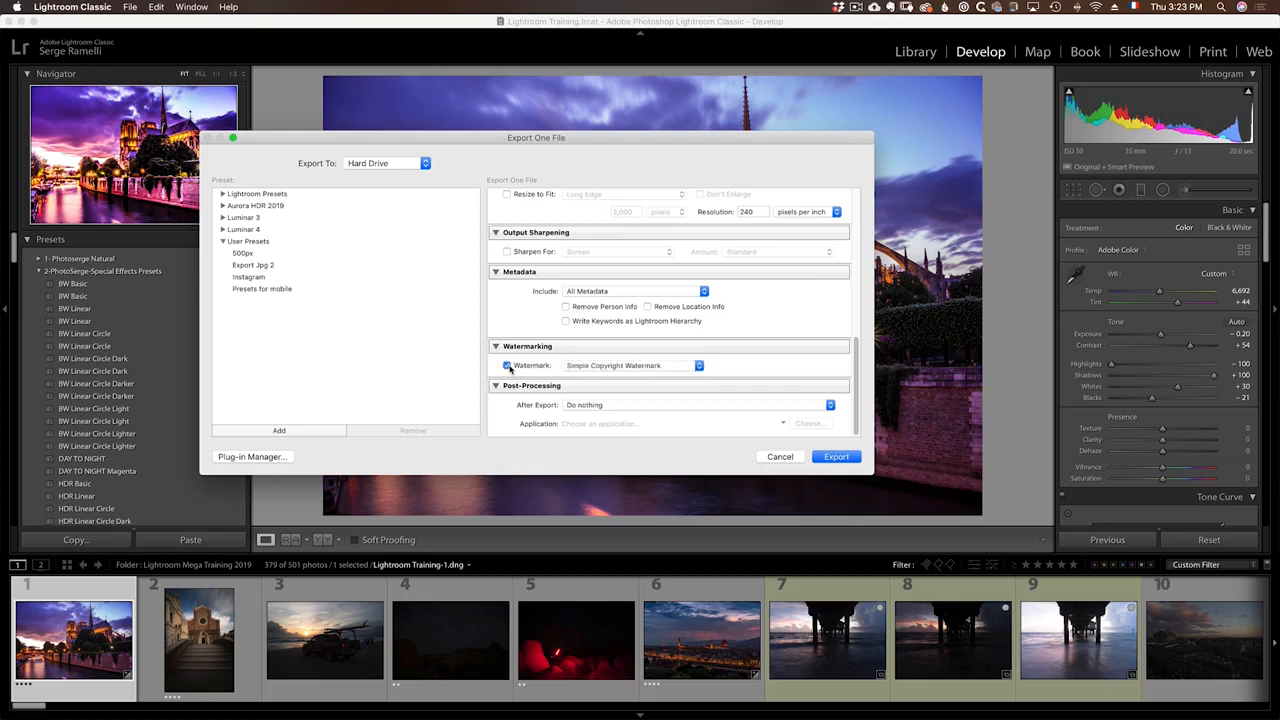
left_click(592, 367)
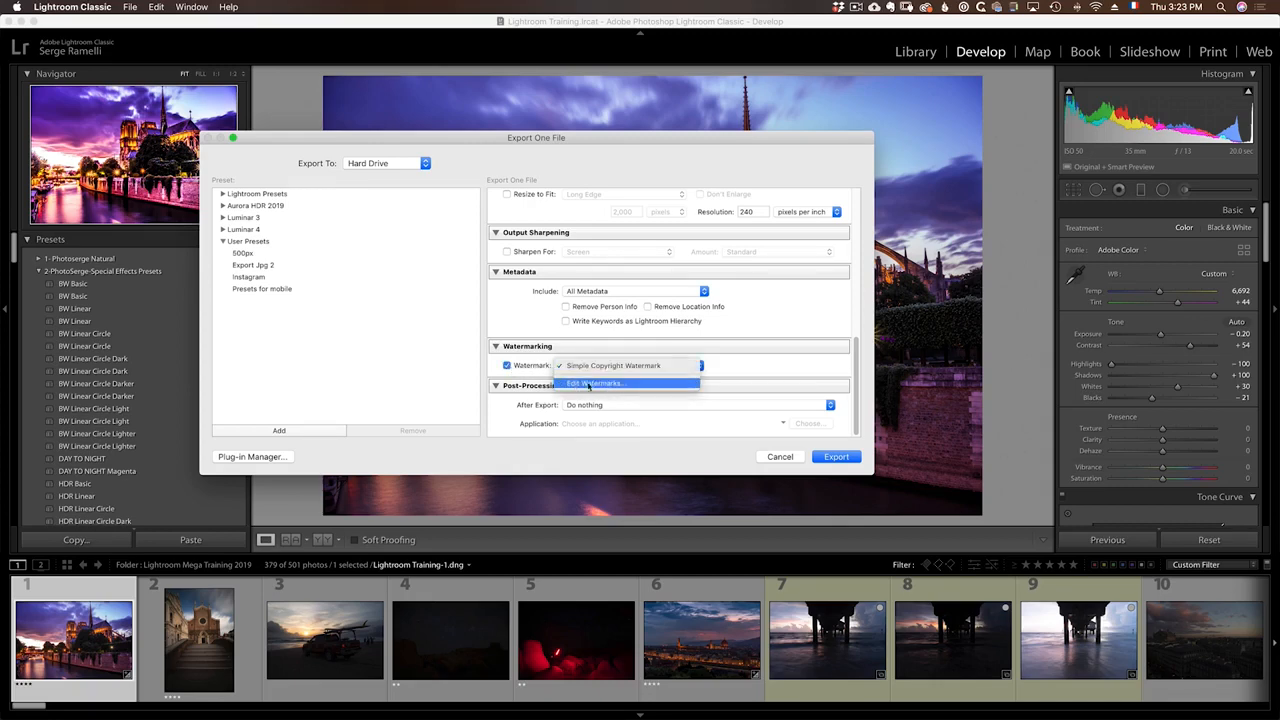
left_click(597, 384)
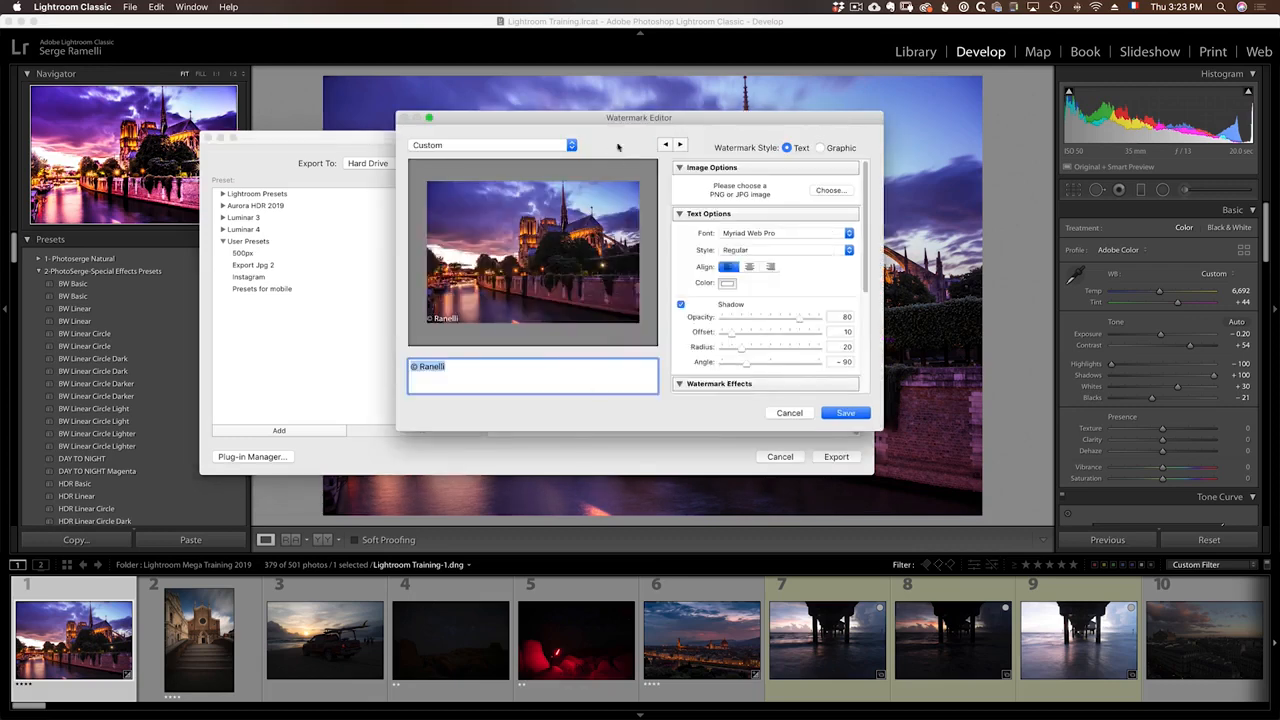
left_click_drag(618, 147, 592, 150)
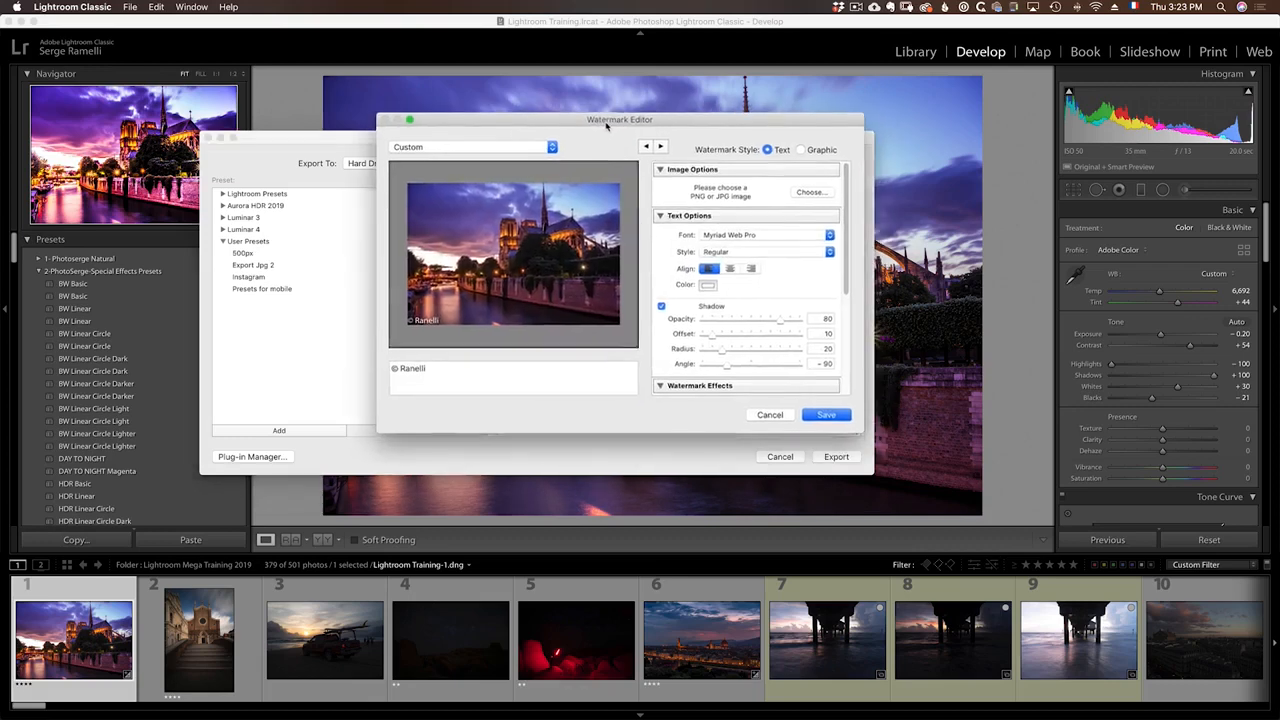
- Replace the watermark text with an @ sign followed by the photographer's full name
triple_click(413, 373)
left_click(427, 370)
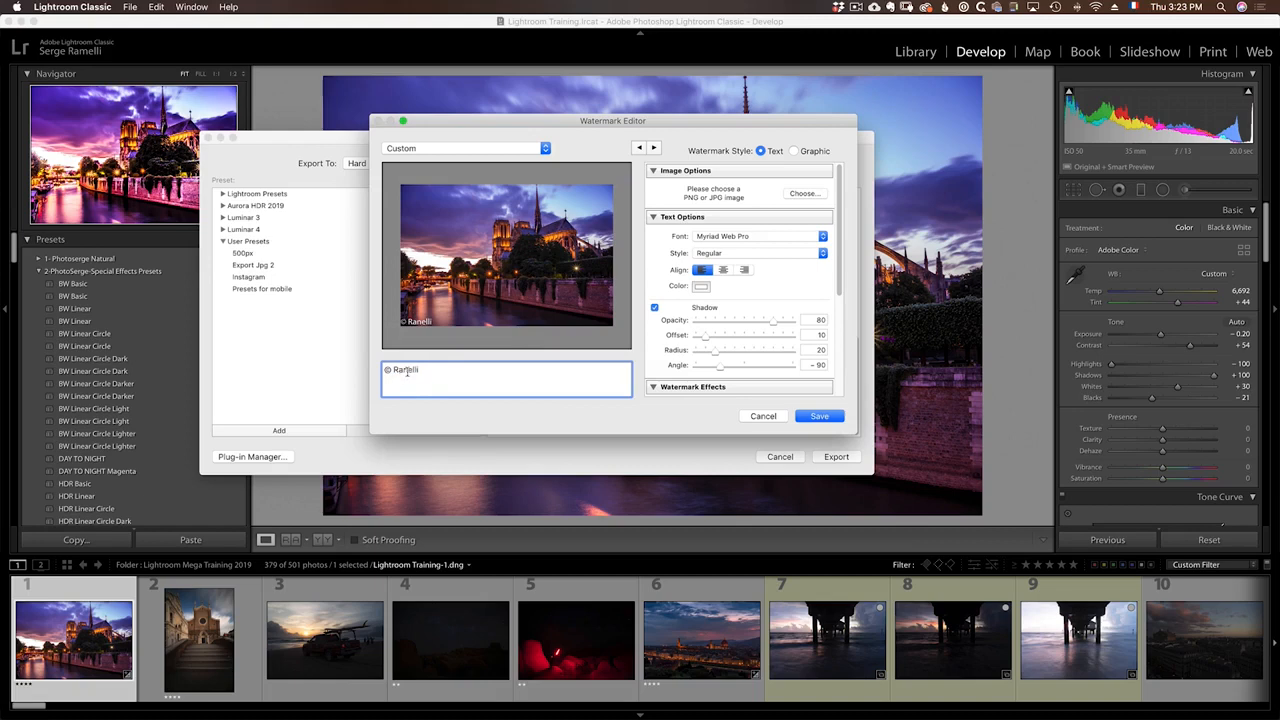
key("BackSpace")
type("M")
left_click_drag(433, 378, 373, 364)
type("© serge Ramell")
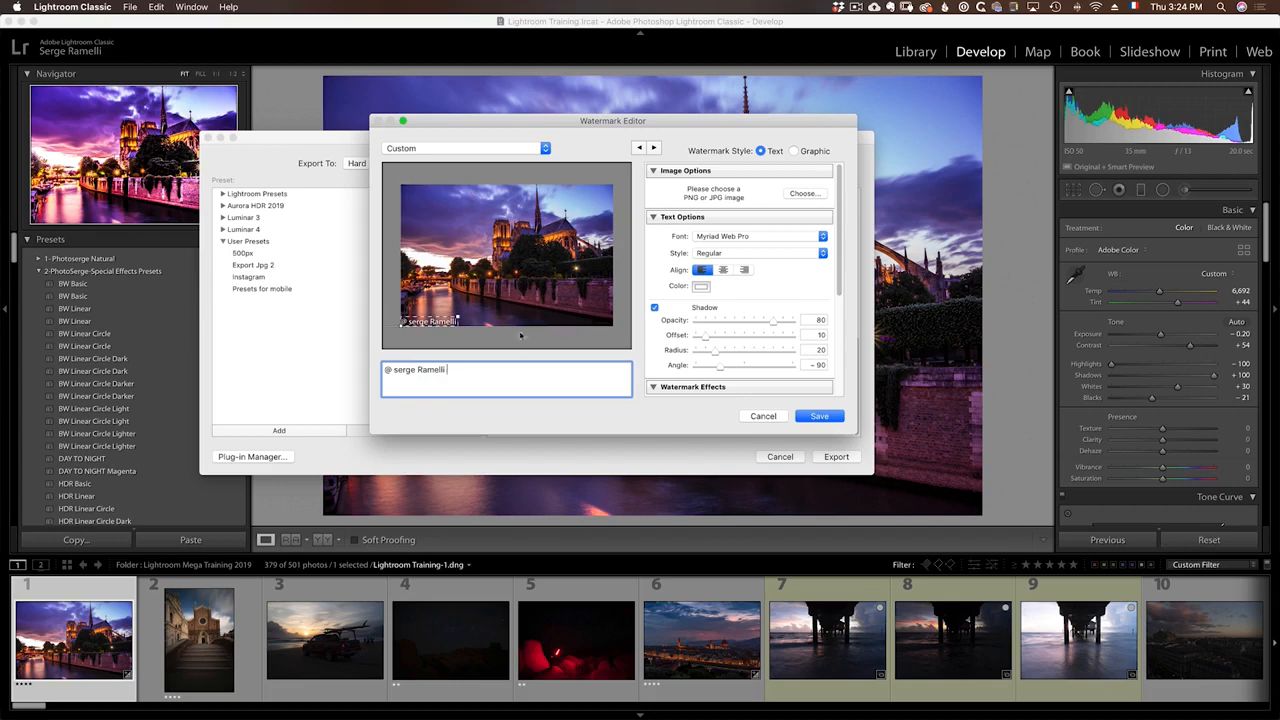
left_click_drag(461, 376, 366, 368)
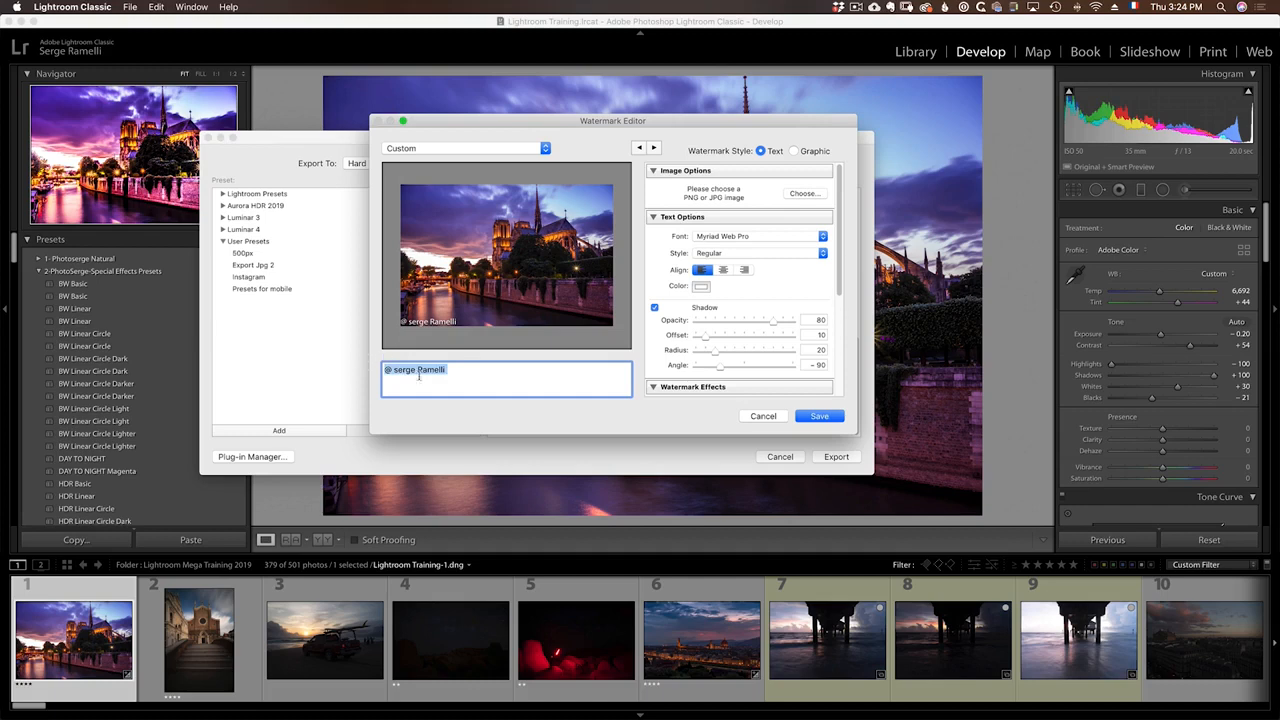
- Try anchoring the watermark in the photo's lower-right corner, its upper-right corner and its centre
left_click_drag(838, 294, 838, 398)
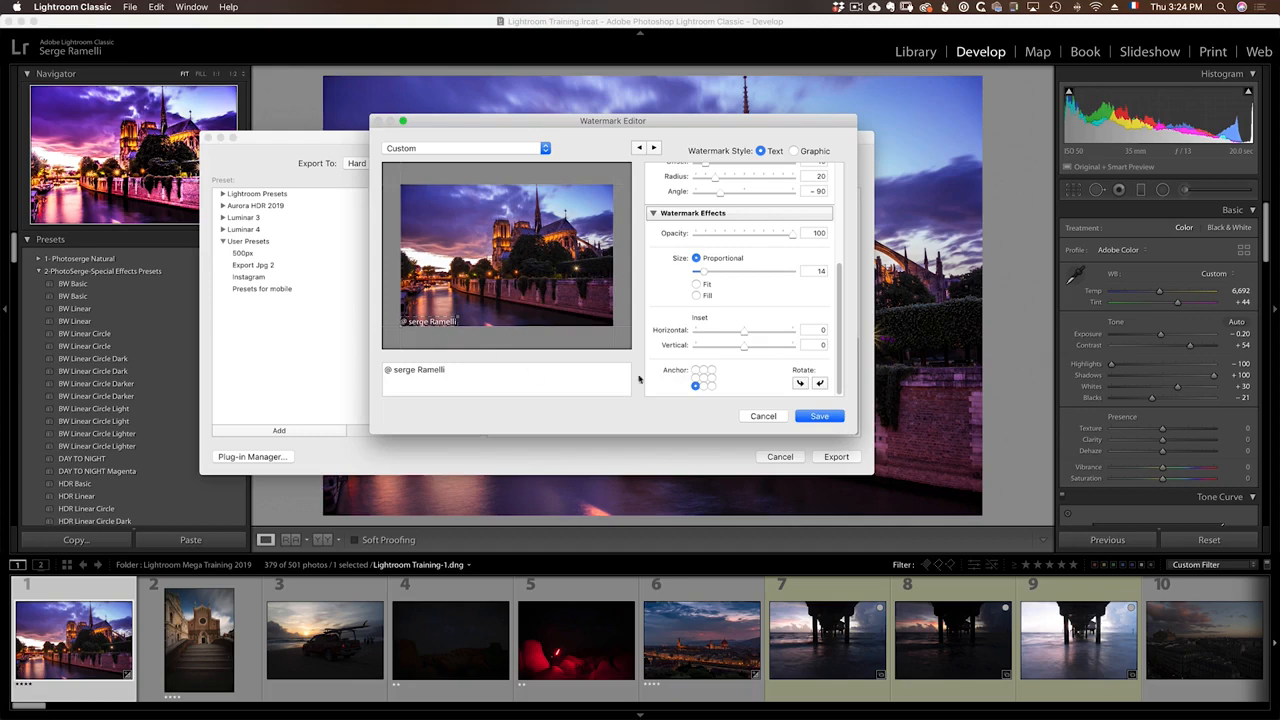
left_click(711, 386)
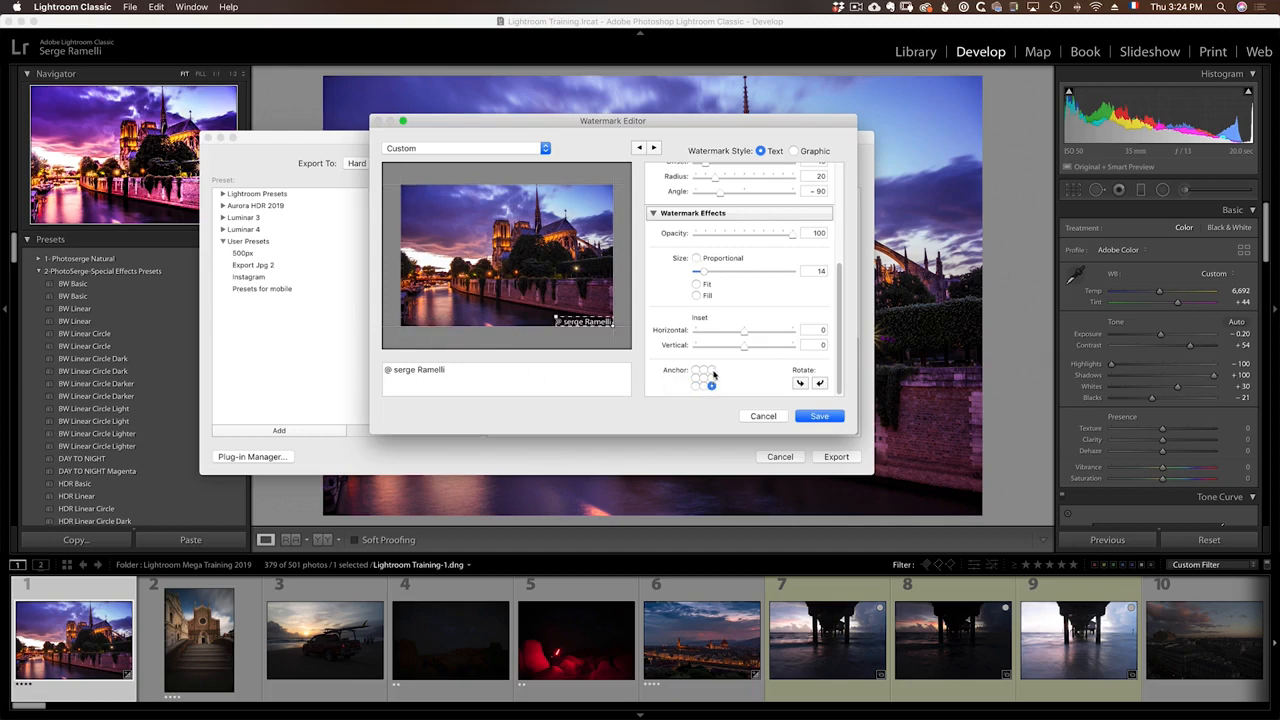
left_click(711, 370)
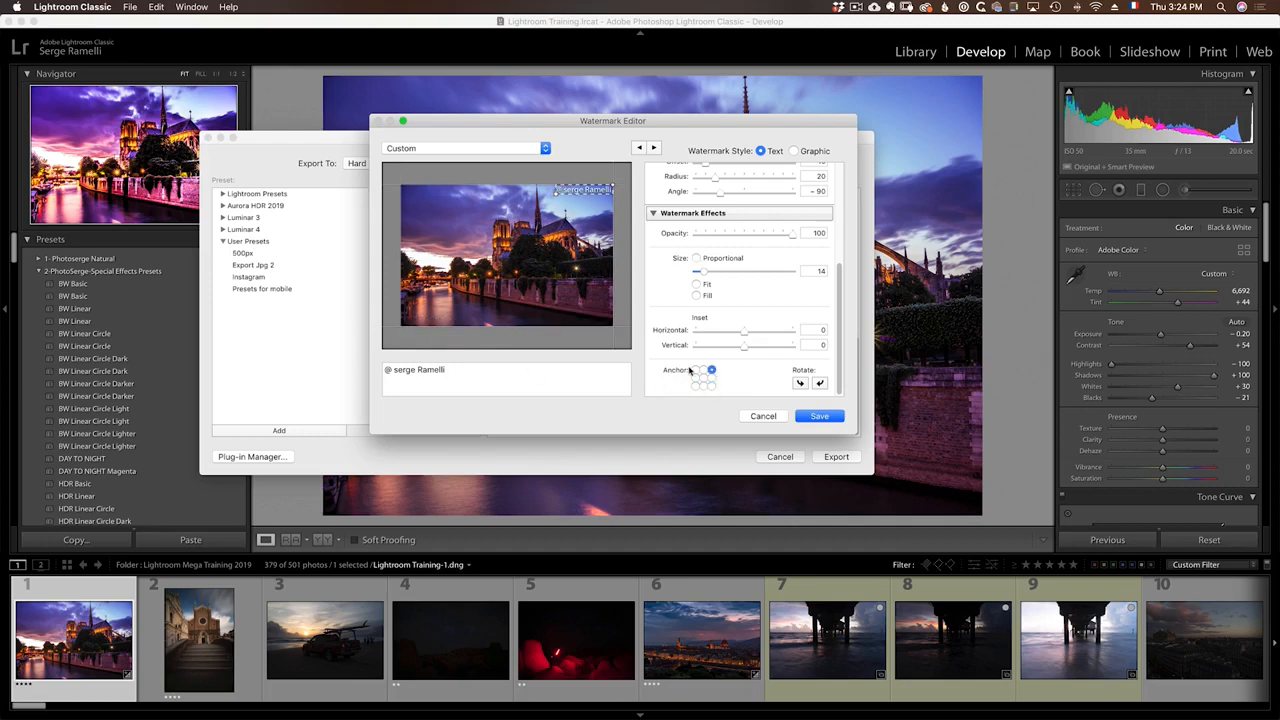
left_click(703, 377)
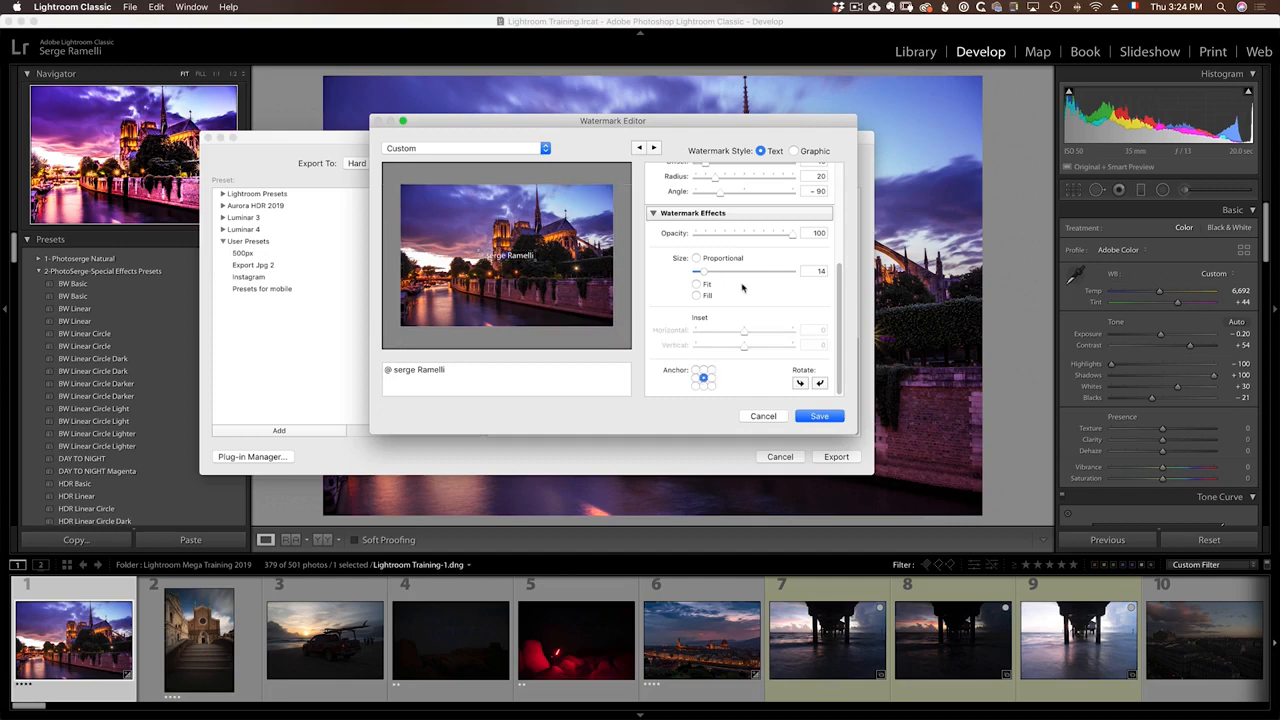
- Anchor the text watermark in the lower-right corner of the photo
scroll(750, 280, "up", 2)
mouse_move(715, 309)
left_mouse_down()
mouse_move(734, 311)
mouse_move(705, 307)
left_mouse_up()
scroll(720, 350, "down", 2)
left_click(711, 385)
- Change the watermark font to Noteworthy in the Light style and set its shadow opacity to 85
scroll(737, 304, "up", 6)
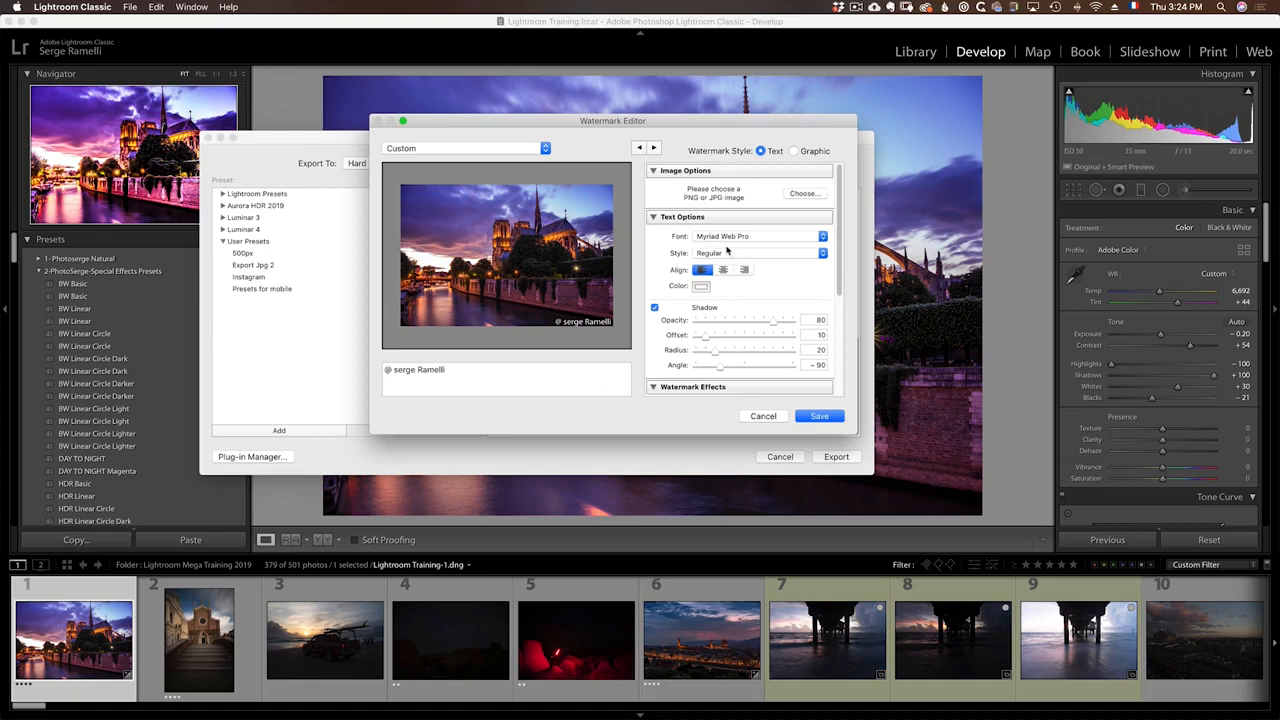
left_click(728, 237)
left_click(728, 264)
mouse_move(772, 320)
left_mouse_down()
mouse_move(727, 320)
mouse_move(777, 328)
left_mouse_up()
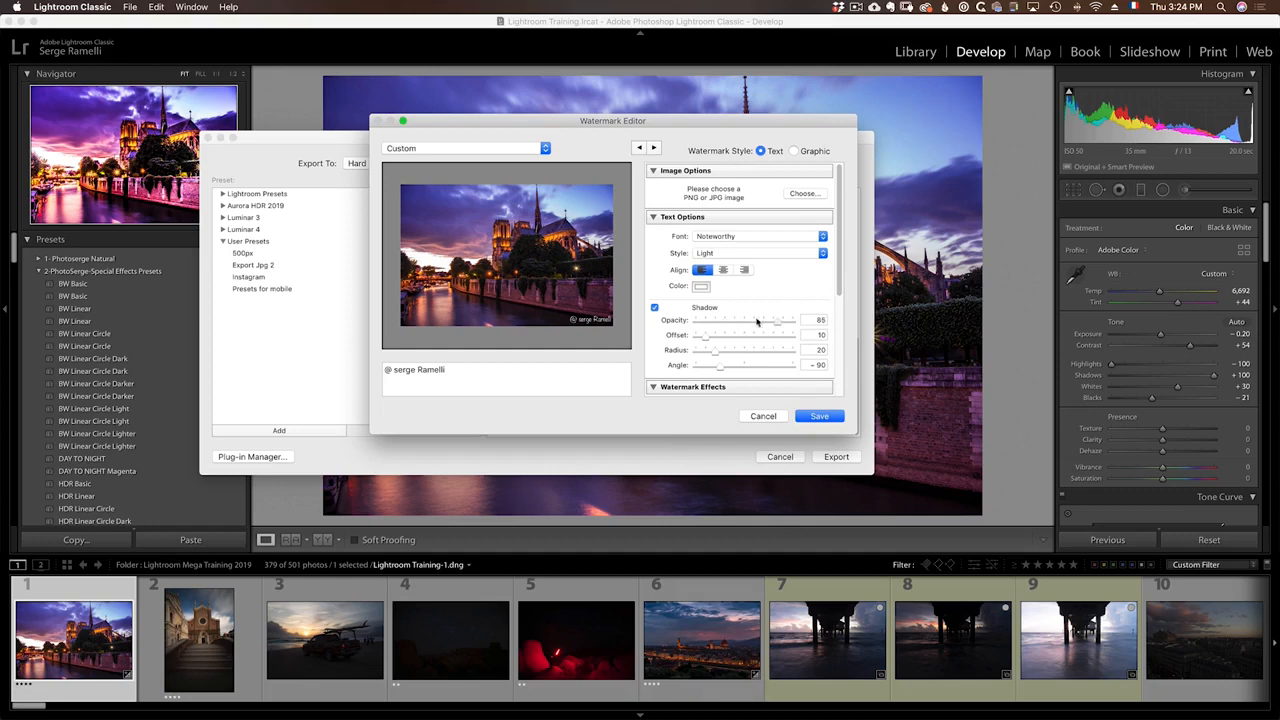
- Try the watermark at a proportional size of 41, and with Fit and Fill sizing
scroll(757, 321, "down", 3)
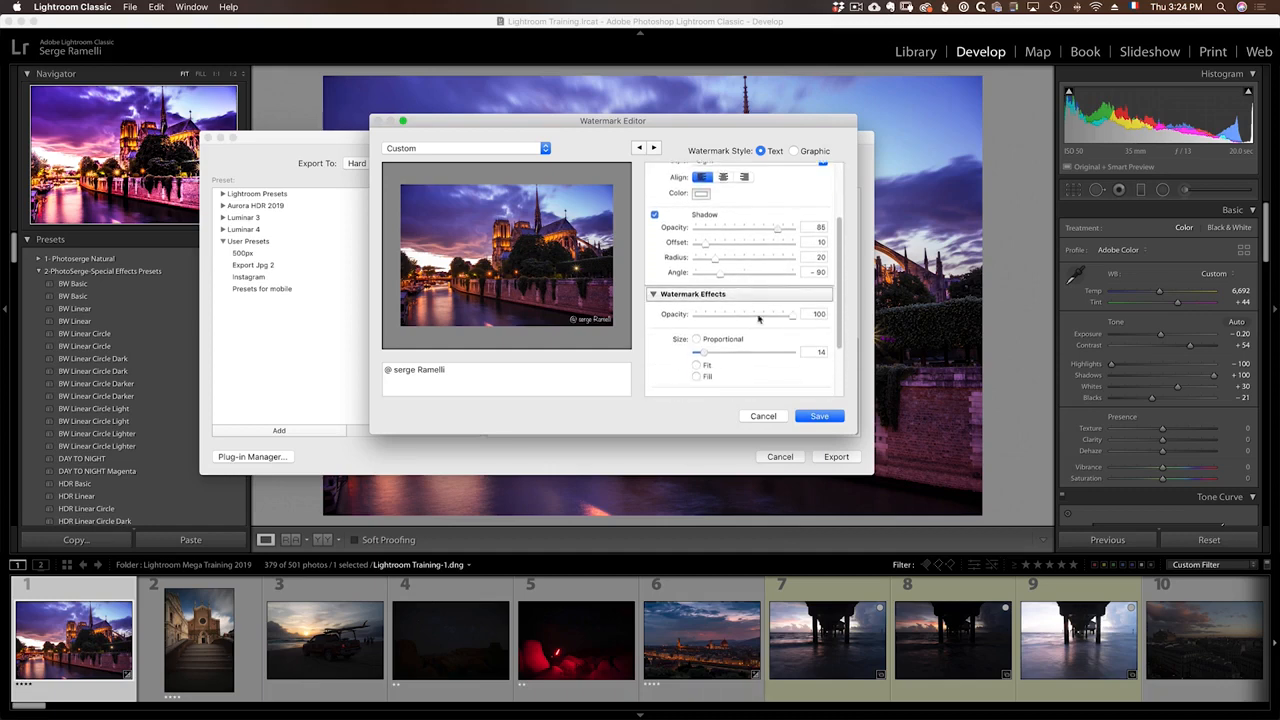
mouse_move(796, 318)
left_mouse_down()
mouse_move(697, 318)
mouse_move(801, 322)
left_mouse_up()
left_click_drag(704, 353, 720, 353)
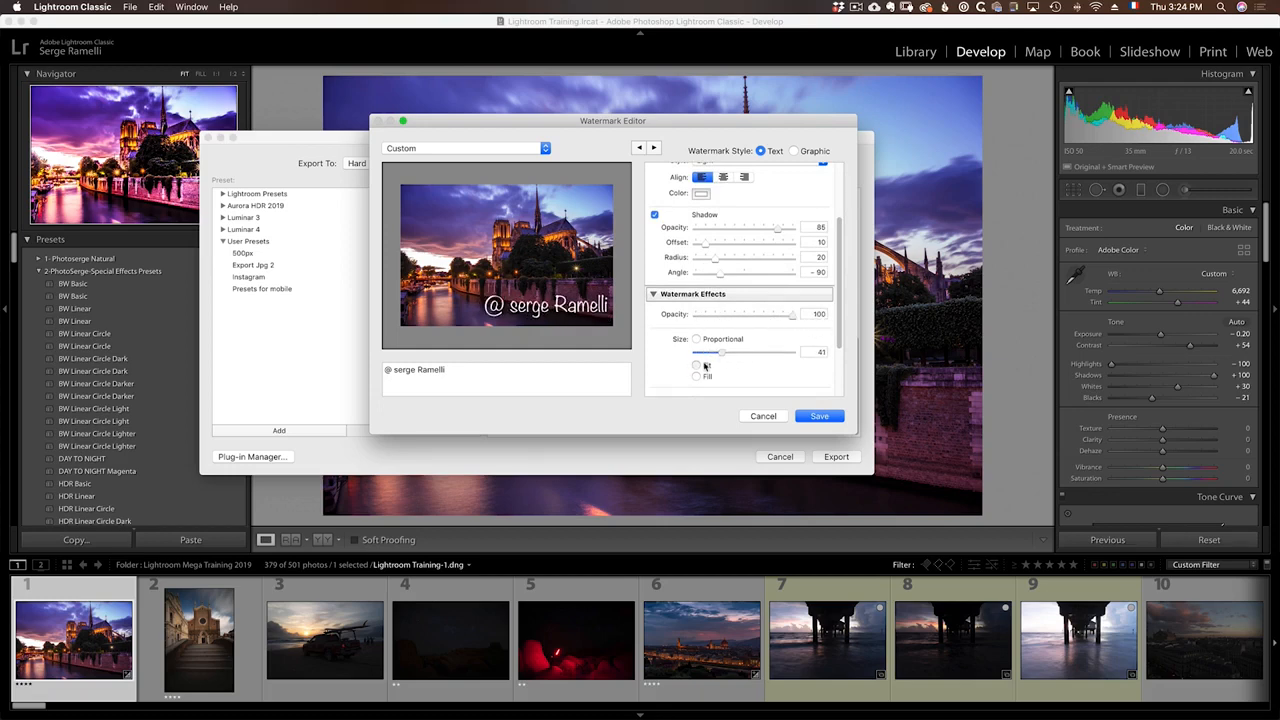
left_click(696, 365)
left_click(701, 376)
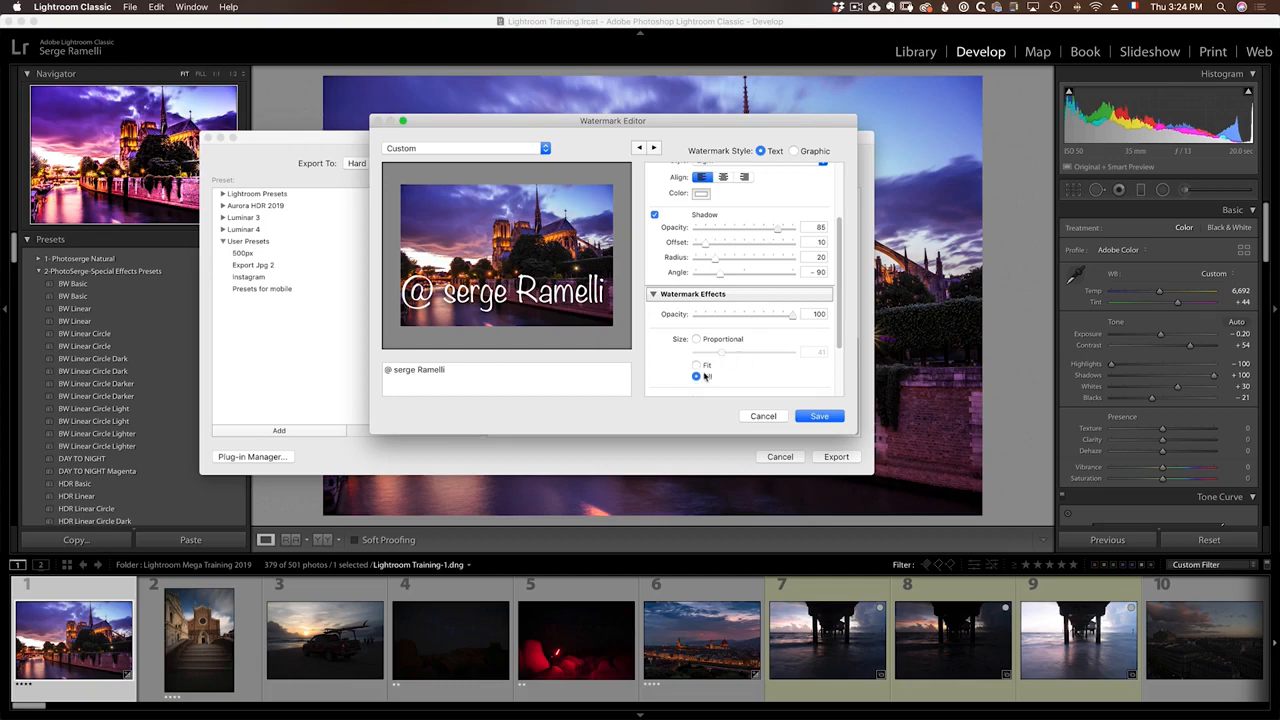
- Switch the watermark sizing back to Proportional and set the size to 18
left_click(711, 343)
mouse_move(716, 352)
left_mouse_down()
mouse_move(697, 353)
mouse_move(745, 353)
mouse_move(707, 358)
left_mouse_up()
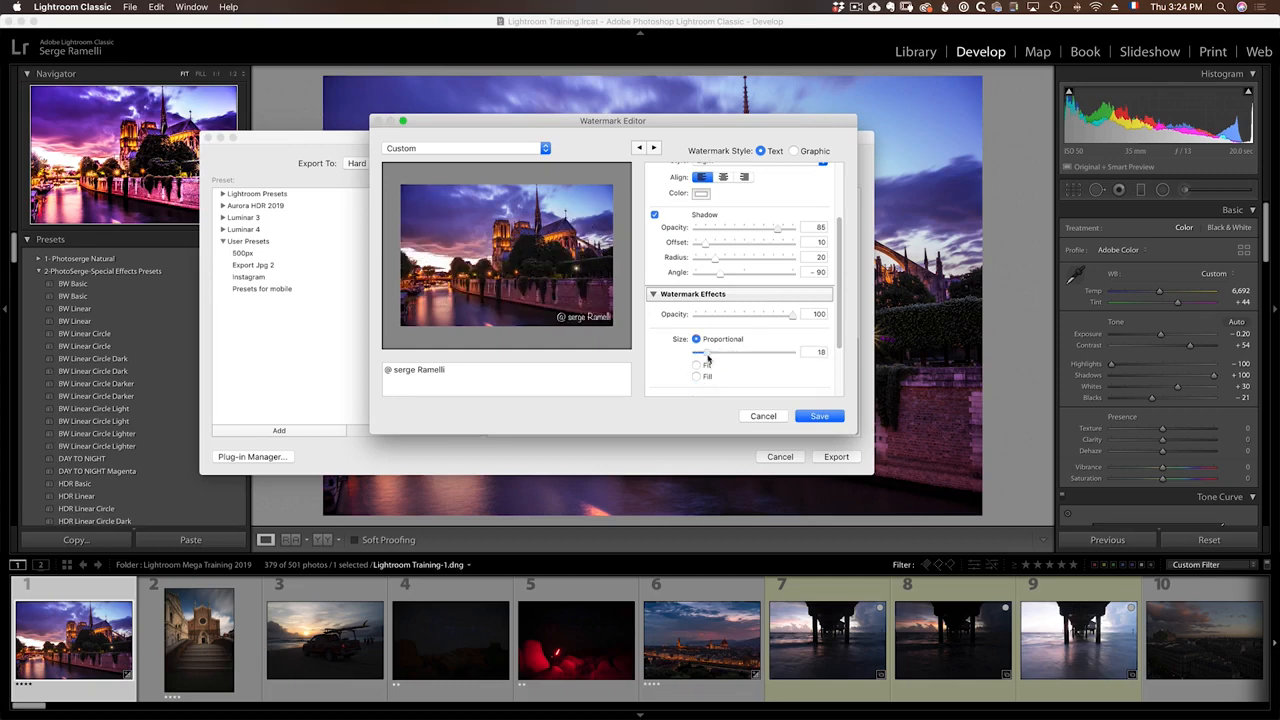
scroll(750, 316, "down", 3)
- Preview the black-on-white logo JPEG and load it as the graphic watermark
scroll(748, 316, "up", 6)
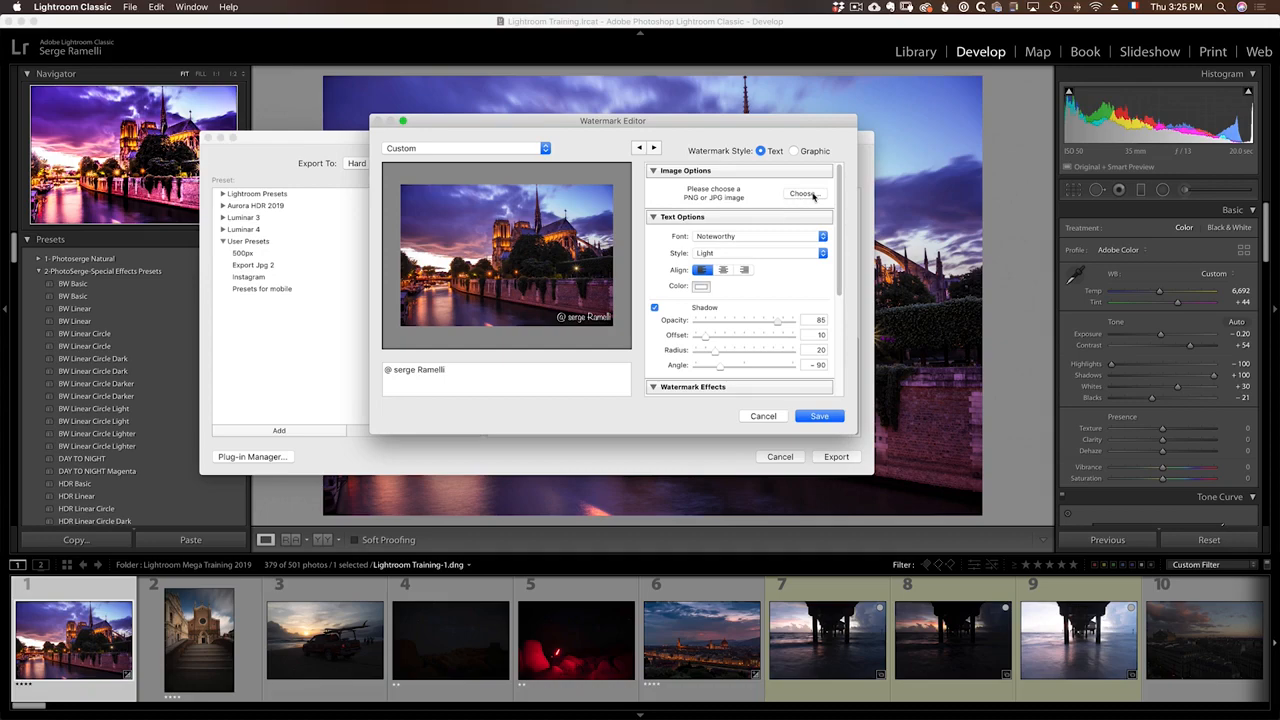
left_click(803, 194)
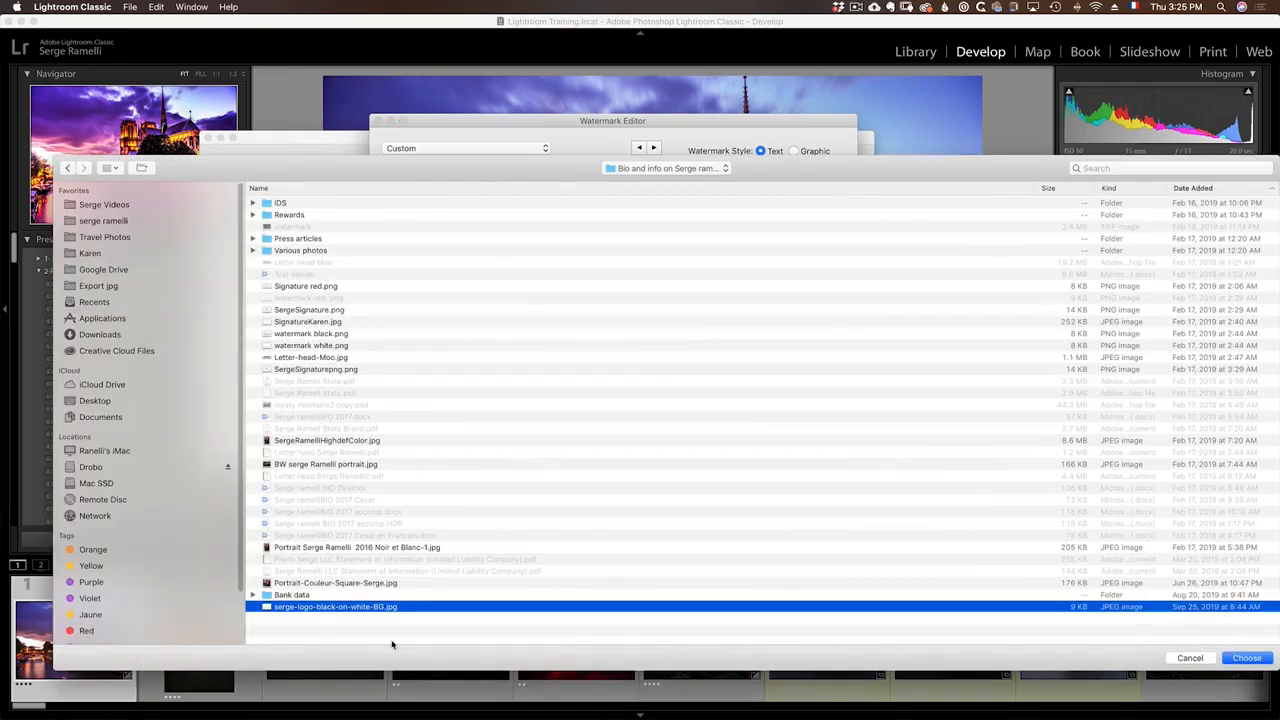
key("space")
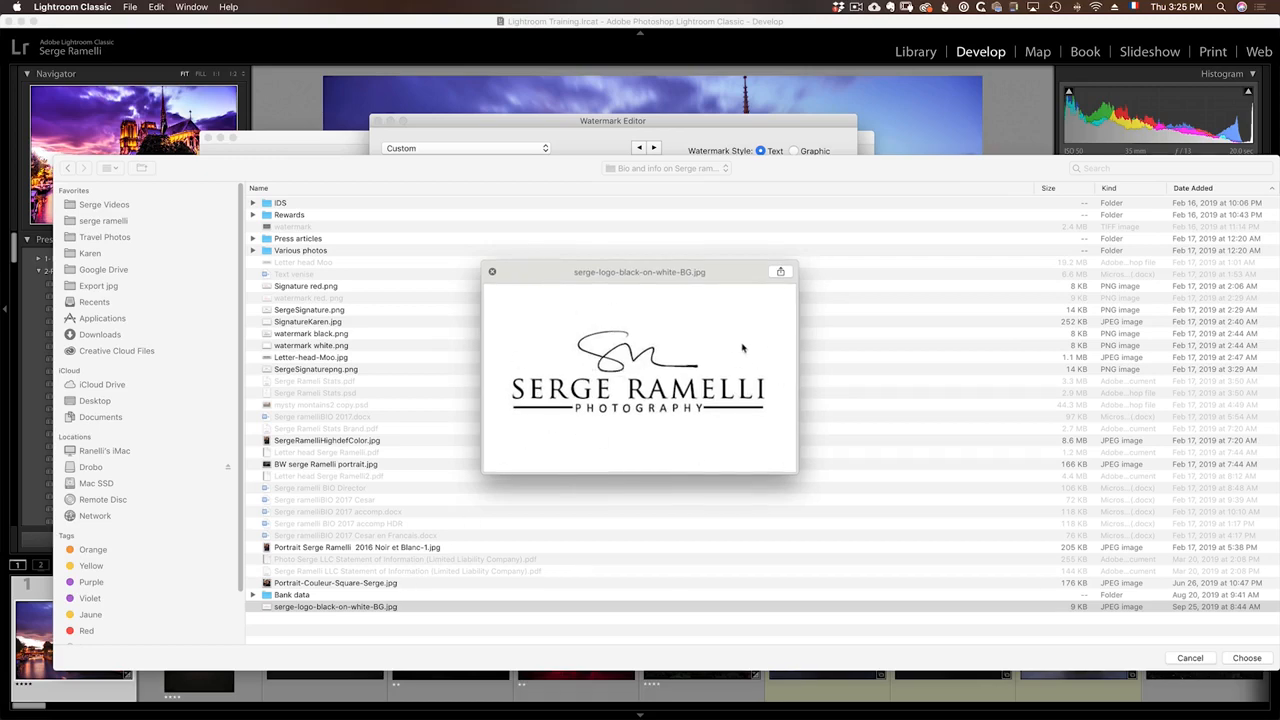
left_click(1246, 658)
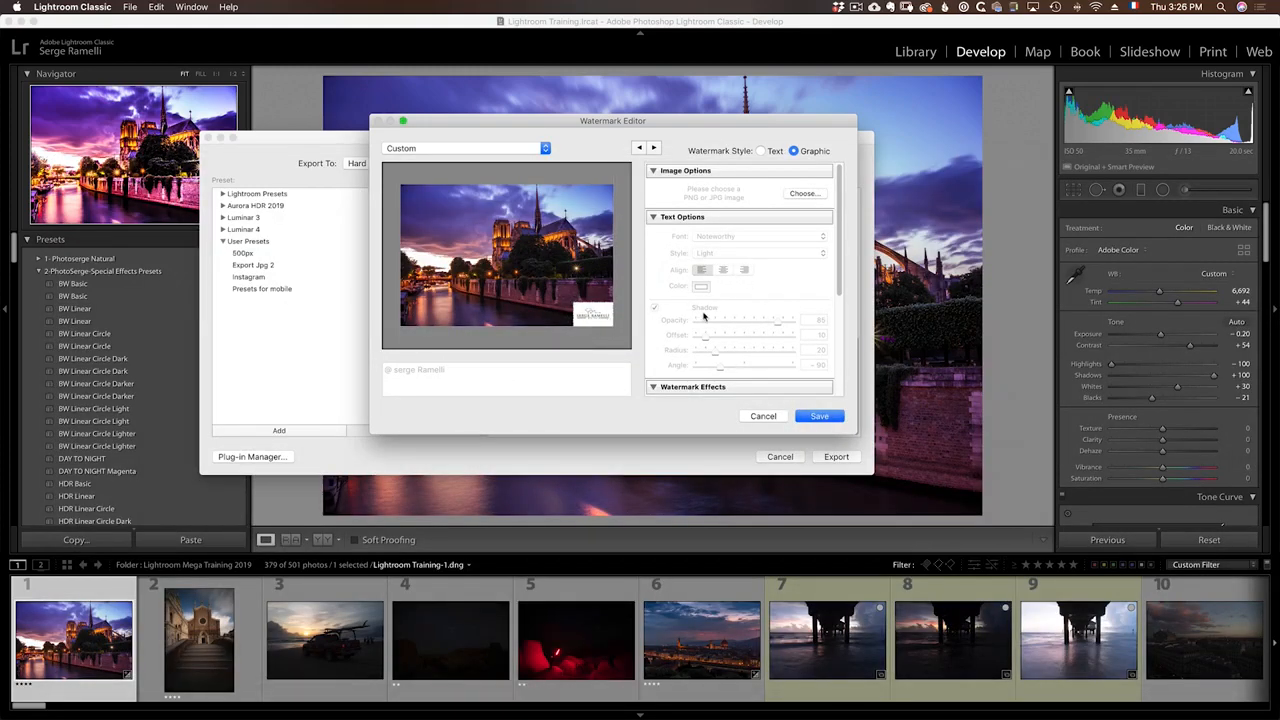
- Set the logo watermark's opacity to 79 in the watermark effects
left_click_drag(841, 298, 849, 263)
scroll(849, 255, "down", 2)
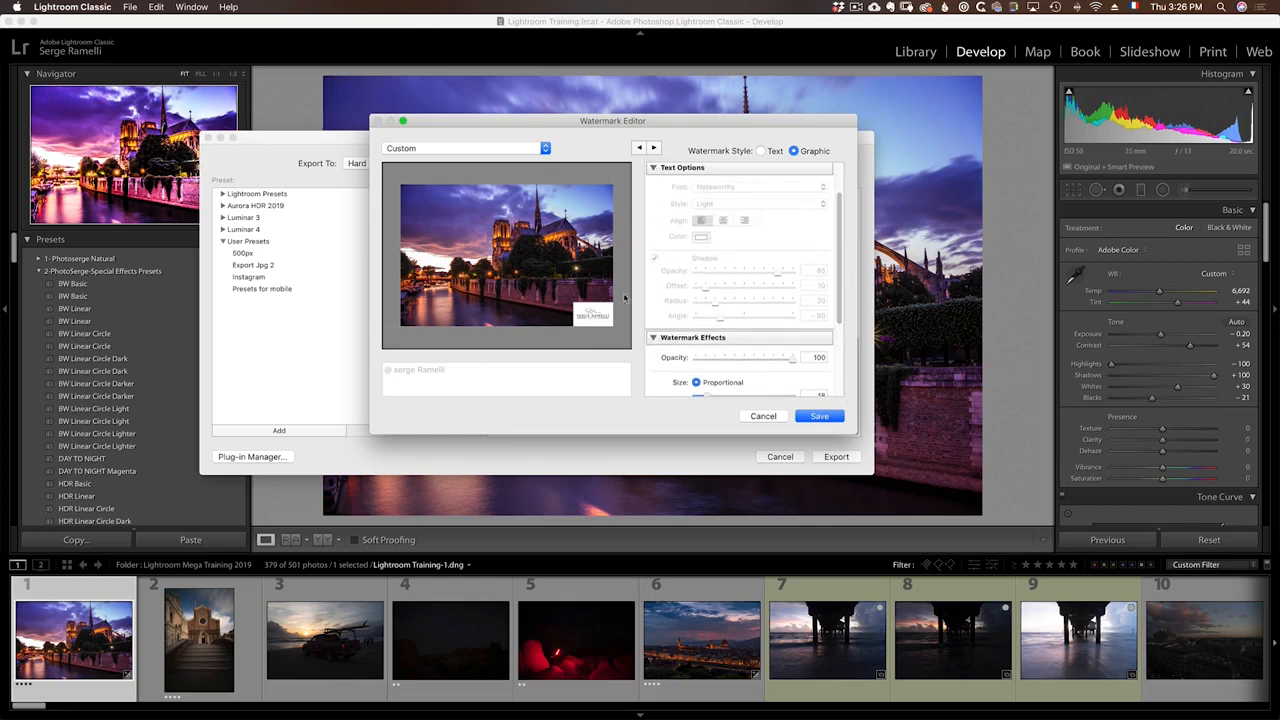
scroll(840, 293, "down", 4)
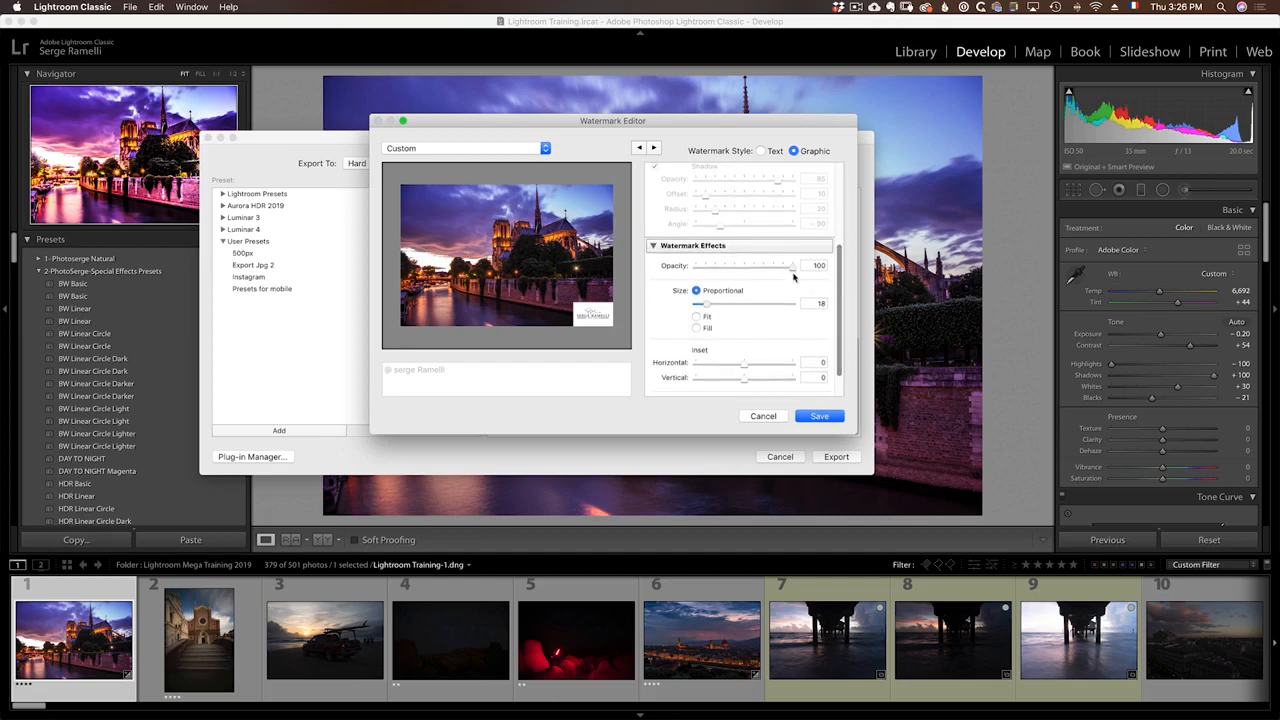
mouse_move(795, 266)
left_mouse_down()
mouse_move(762, 271)
mouse_move(774, 270)
left_mouse_up()
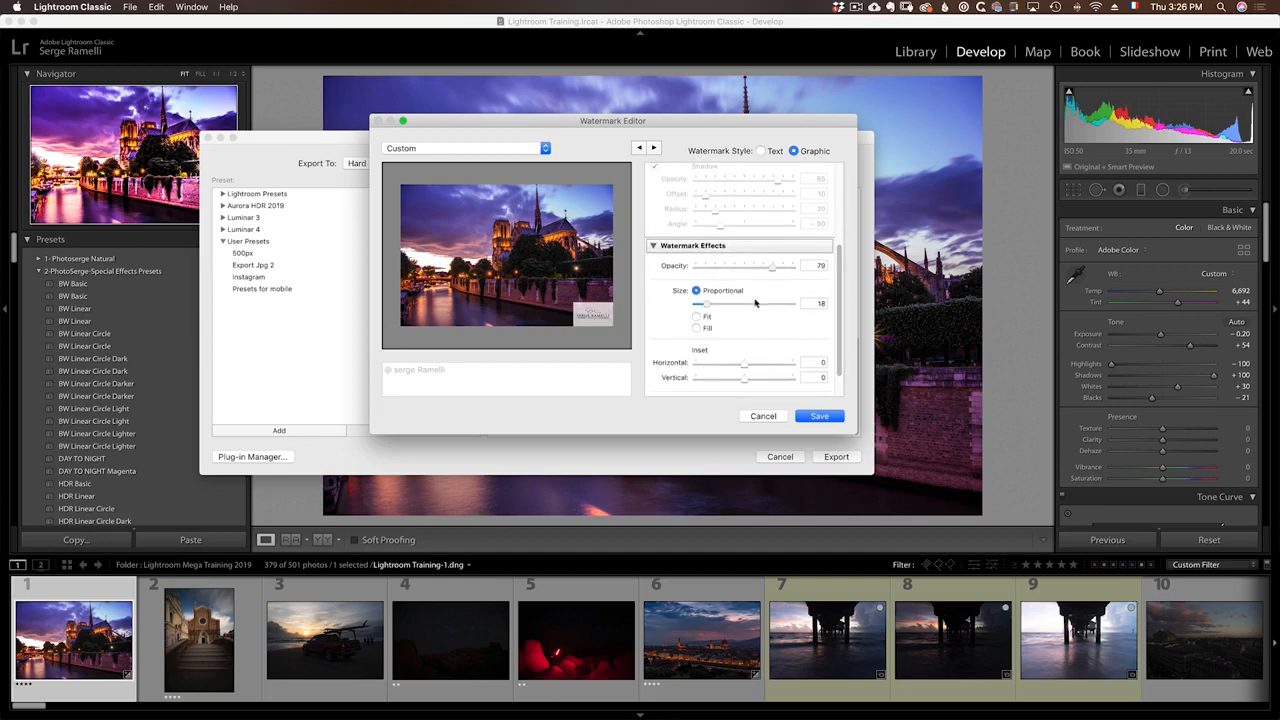
- Preview the signature images in the image chooser and load watermark white.png as the graphic watermark
scroll(740, 342, "up", 6)
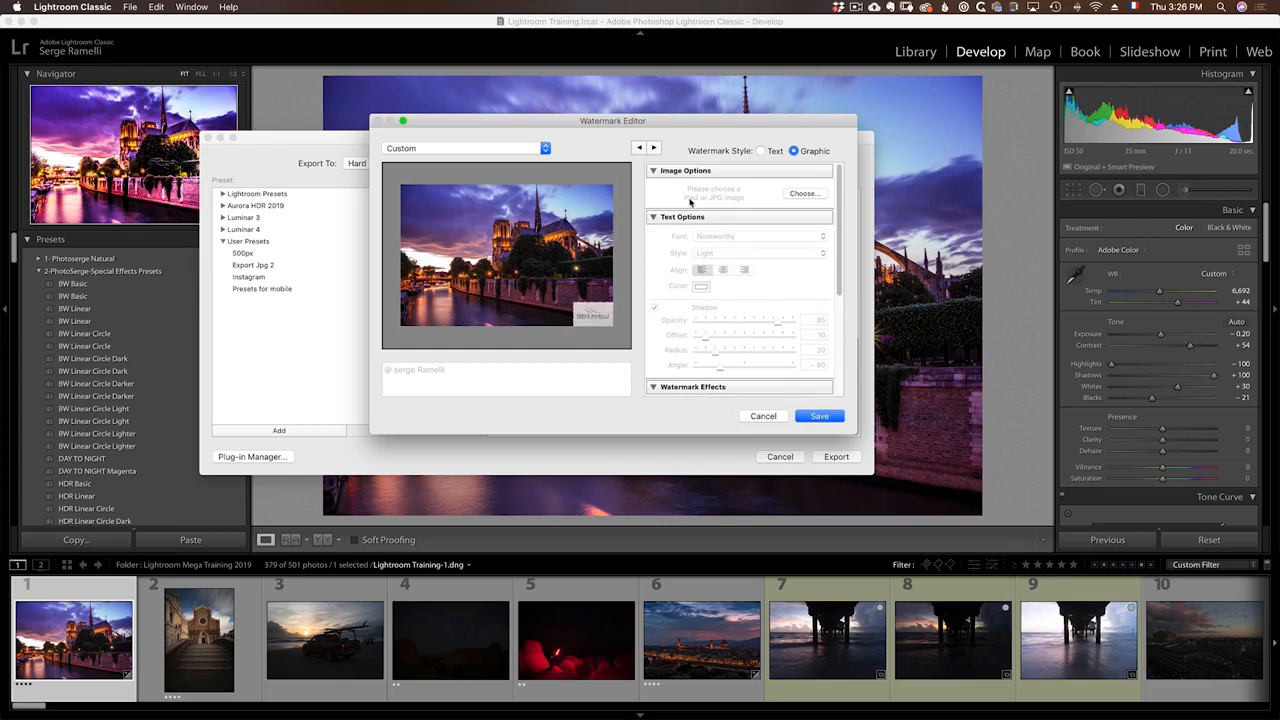
left_click(815, 195)
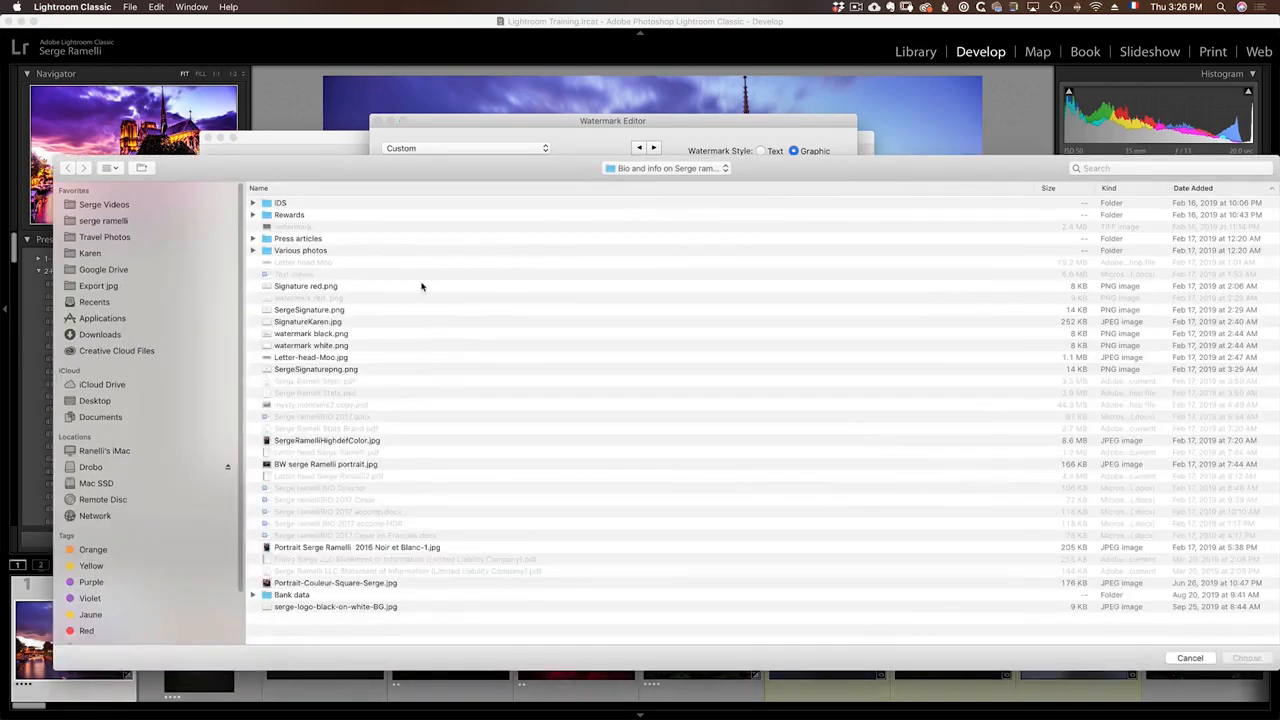
left_click(344, 323)
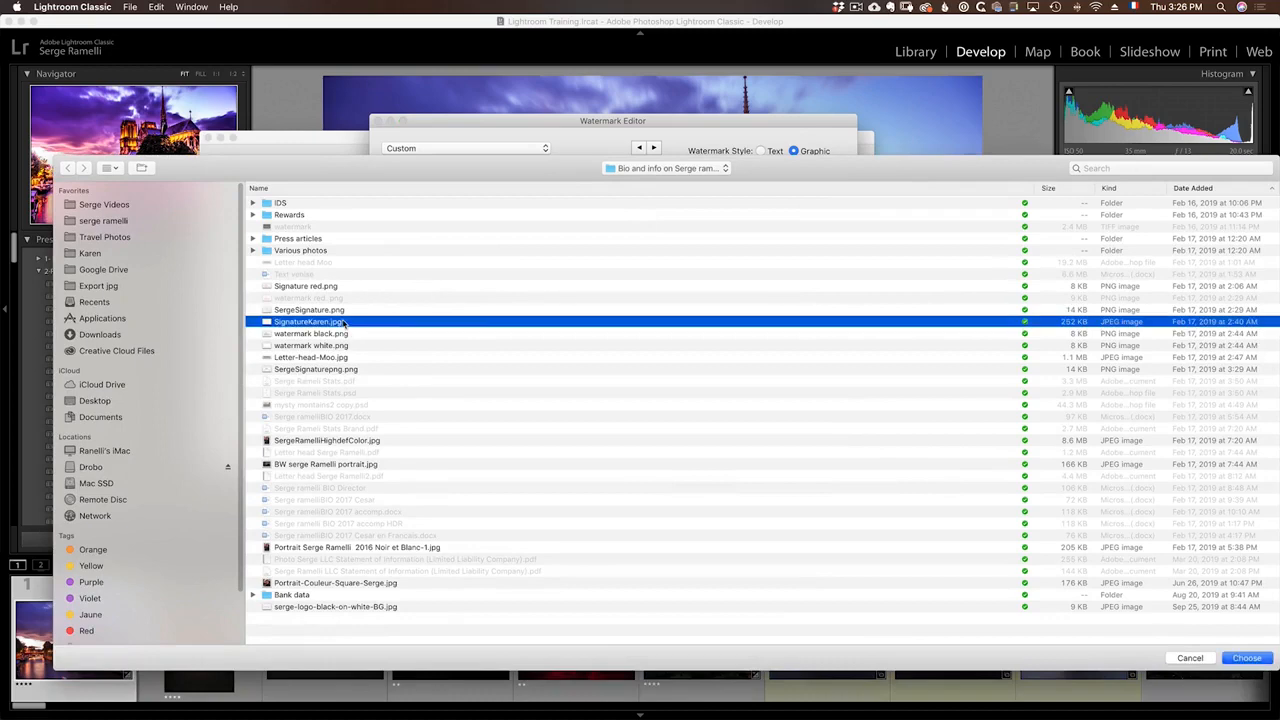
key("space")
key("space")
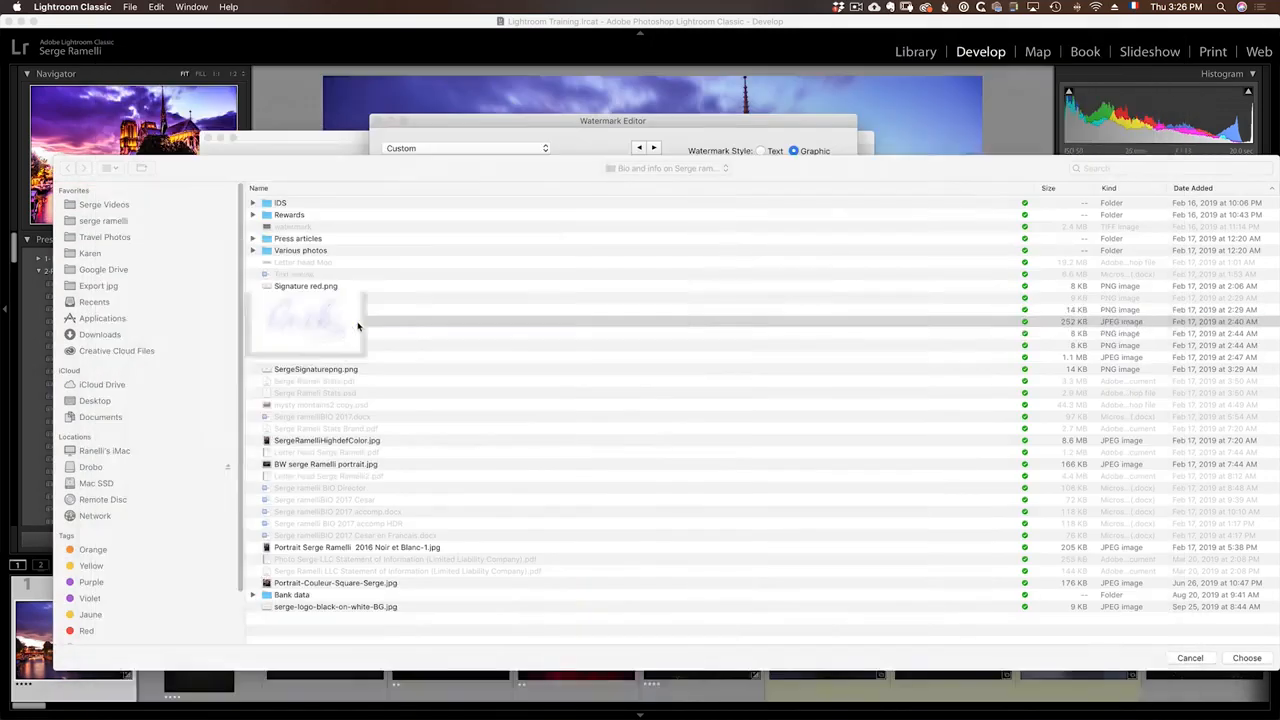
left_click(358, 335)
key("space")
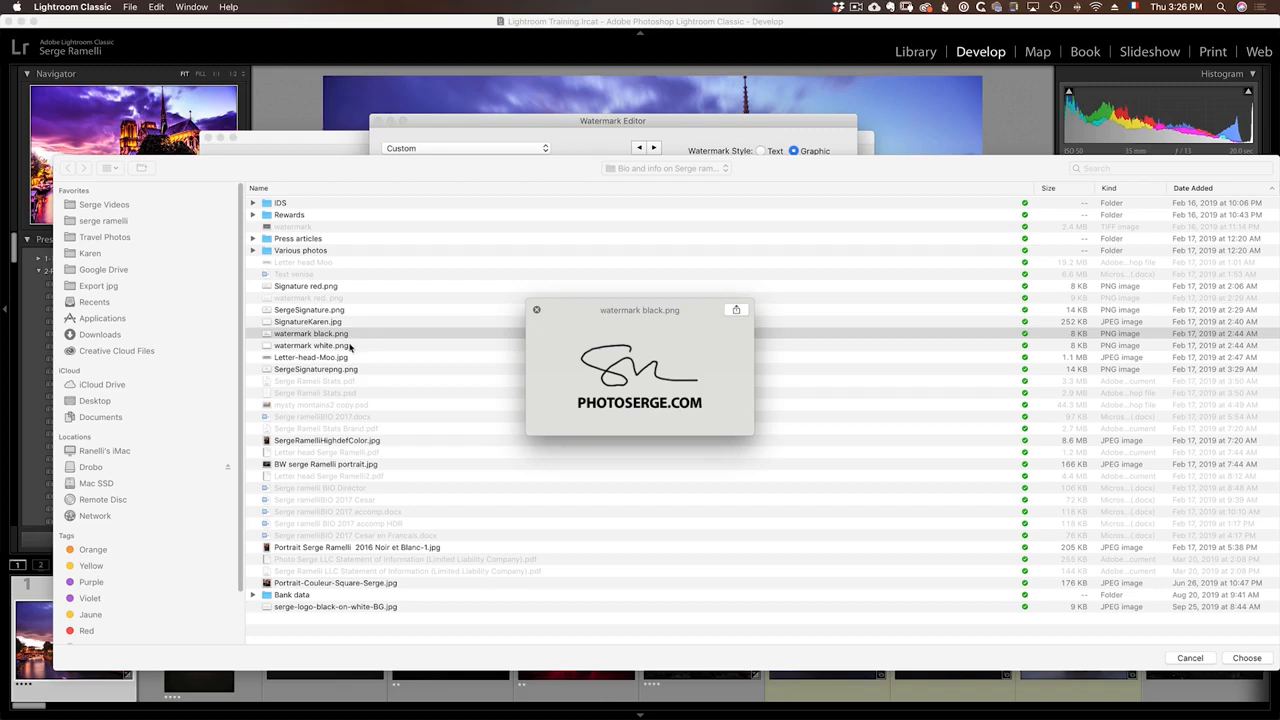
left_click(344, 345)
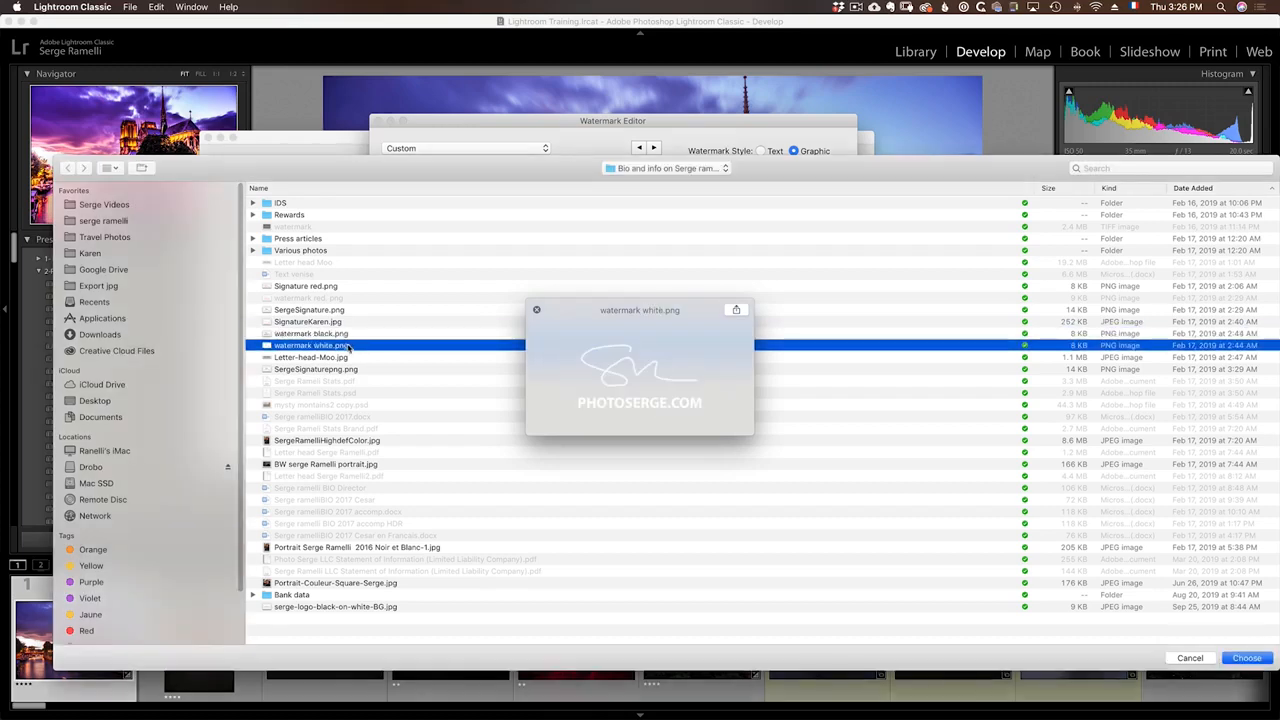
left_click(1247, 659)
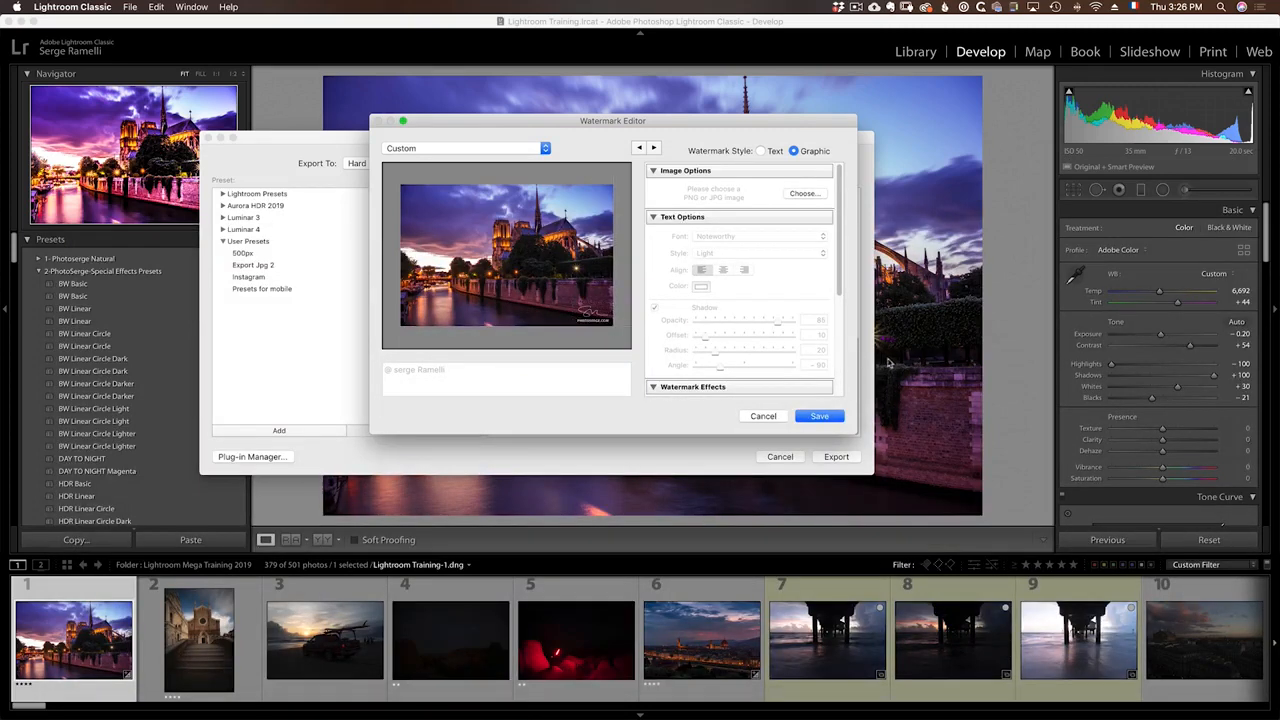
- Set the signature watermark's opacity to 100 and its proportional size to 12
scroll(786, 328, "down", 5)
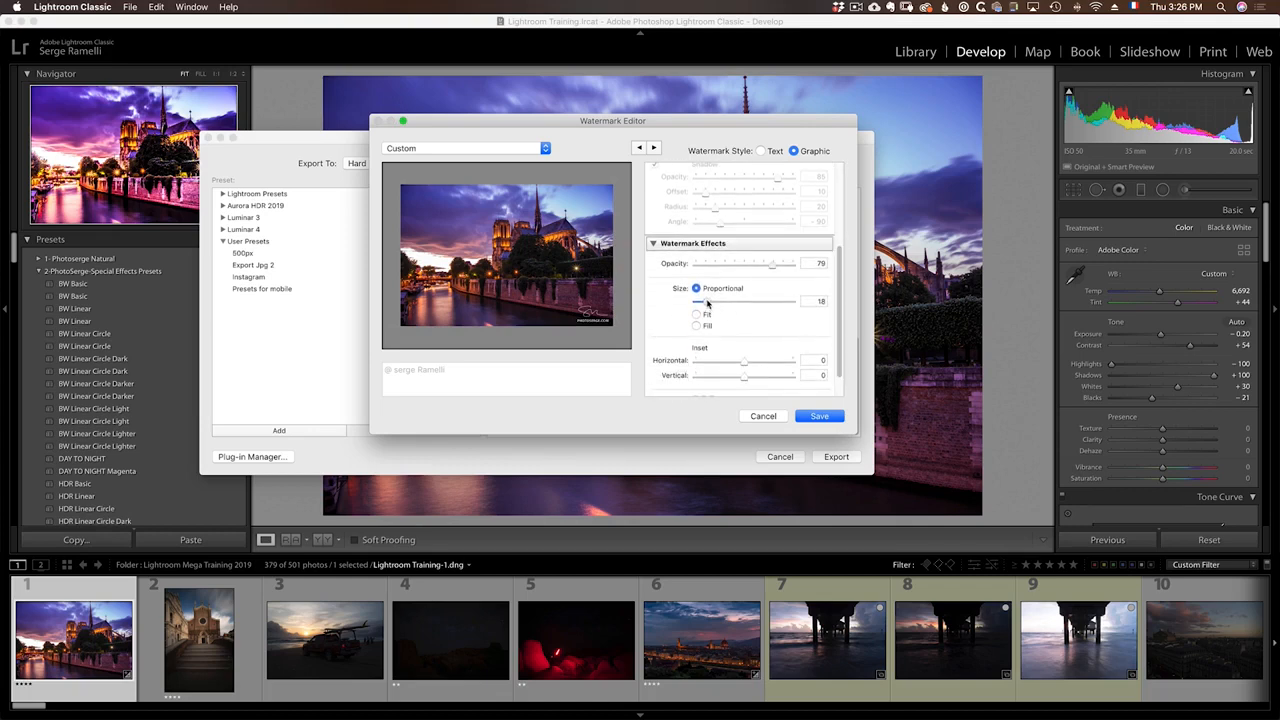
left_click_drag(772, 270, 792, 262)
left_click_drag(706, 303, 702, 302)
- Save the watermark as a preset named with the photographer's first name followed by "Signature White"
left_click(820, 417)
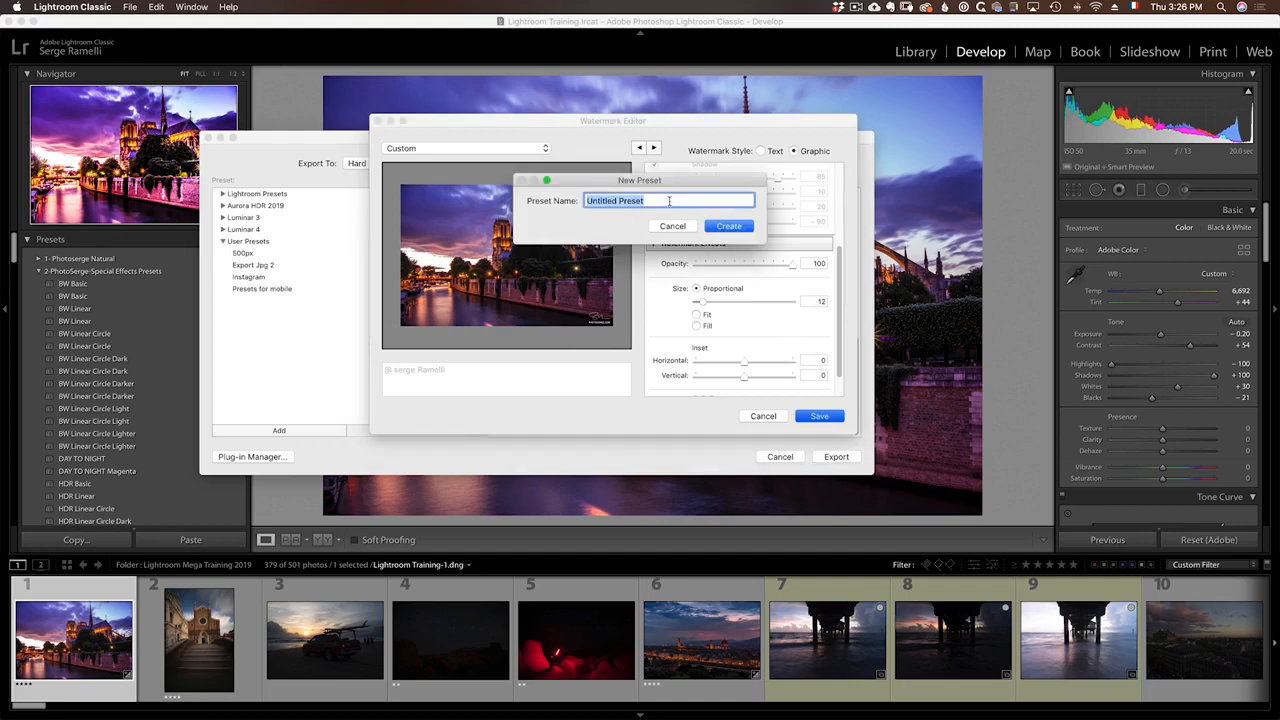
type("Serge Signature White")
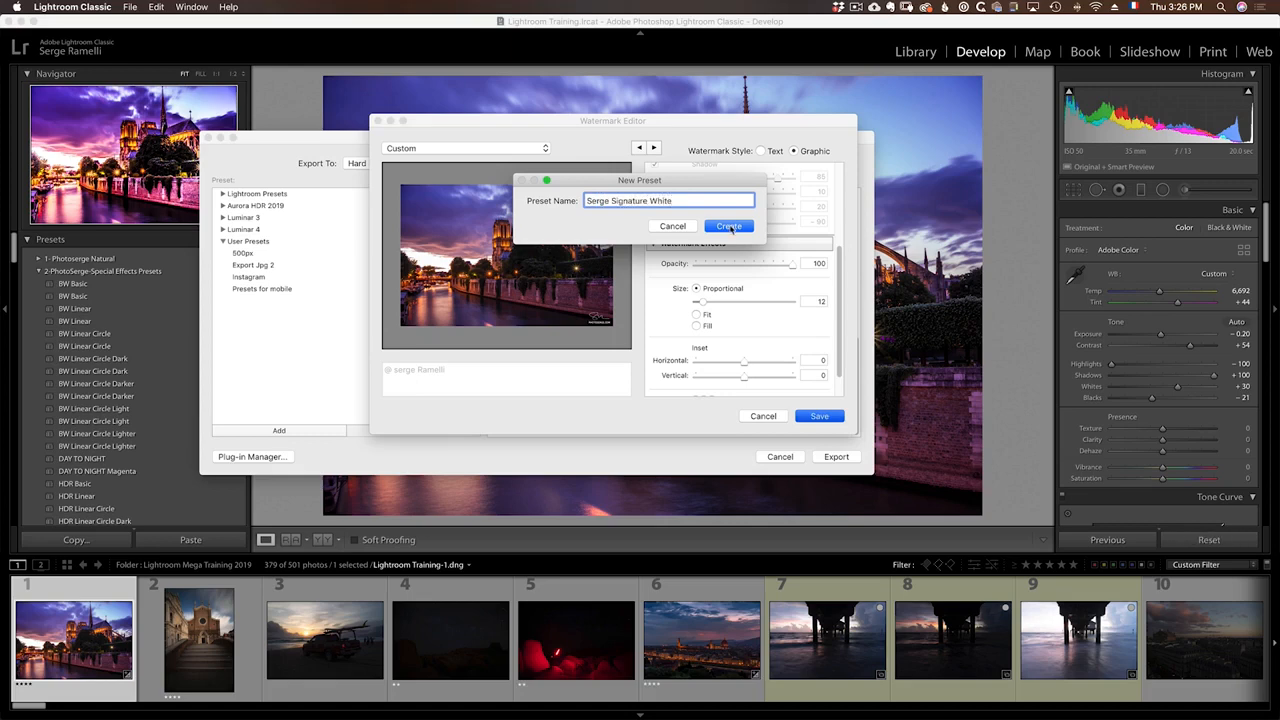
left_click(729, 226)
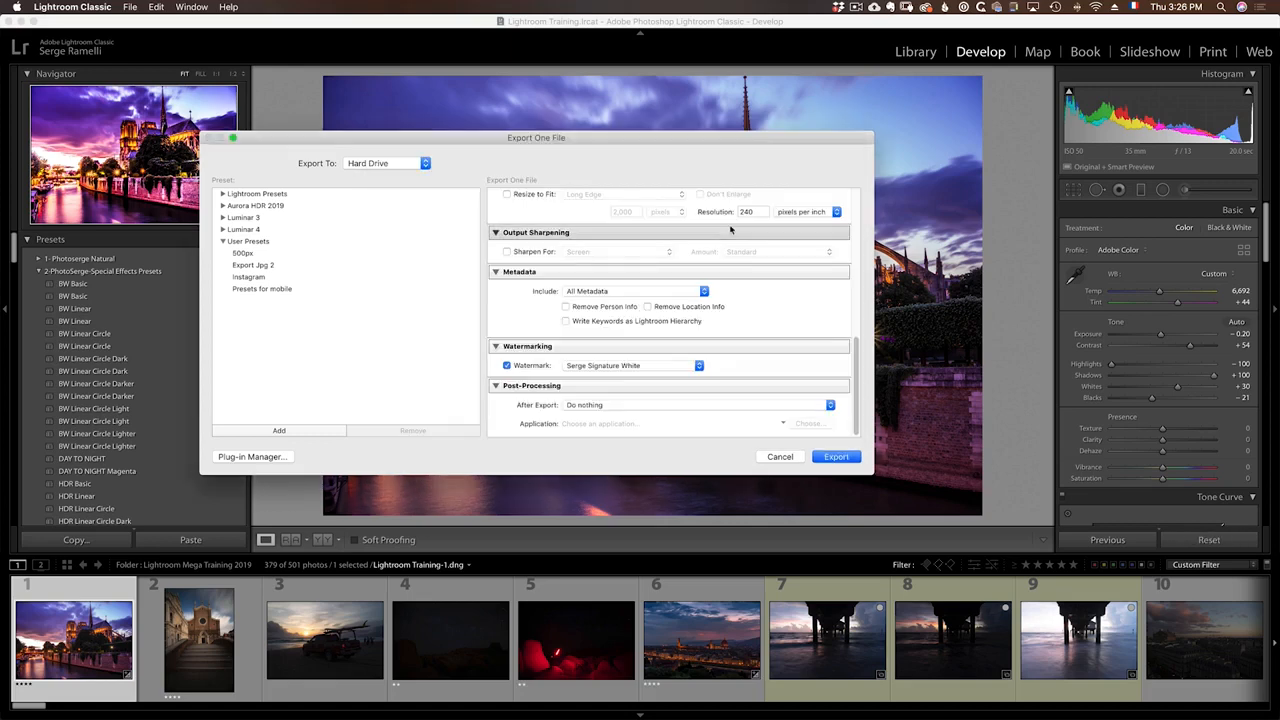
- Review the export settings and export the cathedral photo to the High Resolution subfolder with the signature watermark enabled
scroll(726, 317, "up", 15)
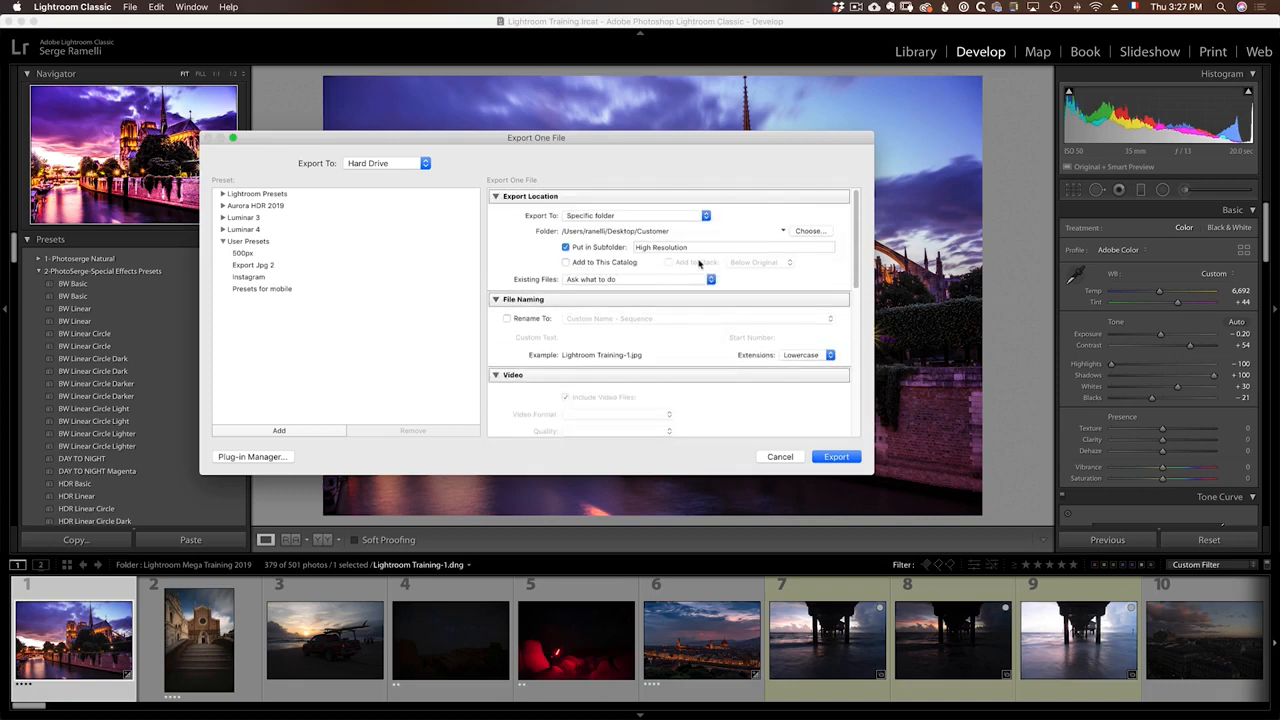
scroll(745, 260, "down", 10)
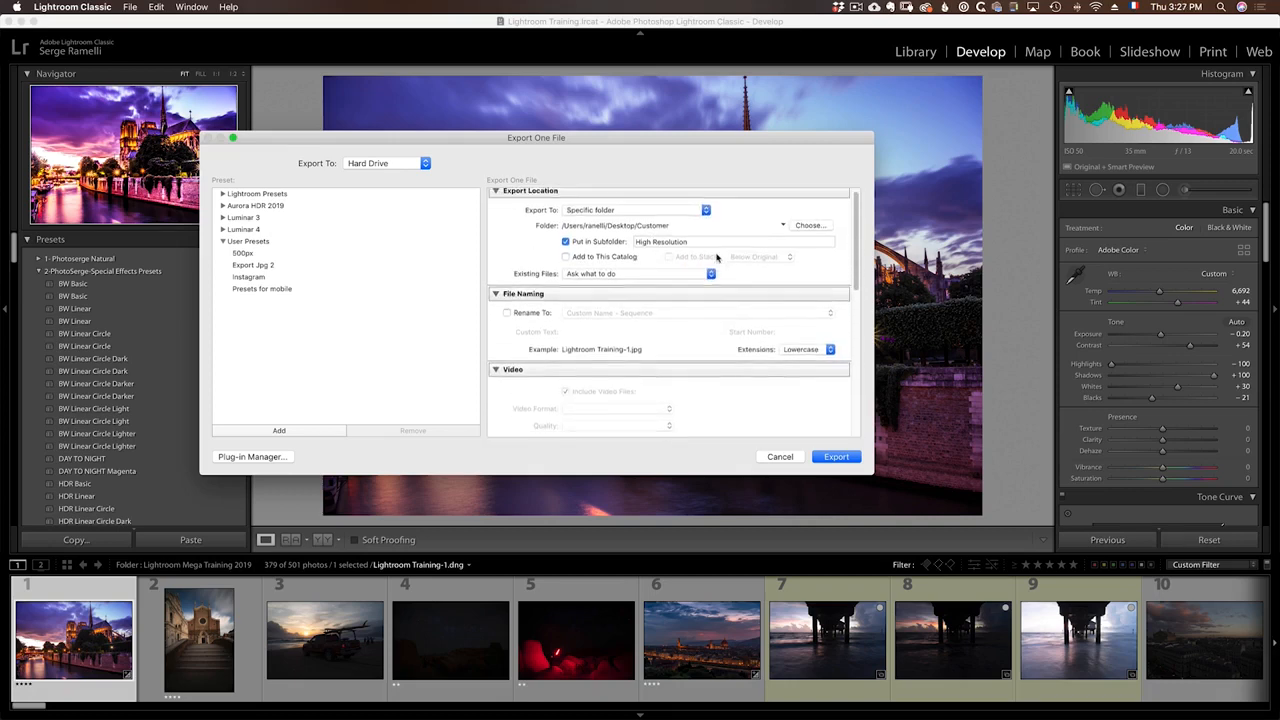
scroll(774, 333, "down", 5)
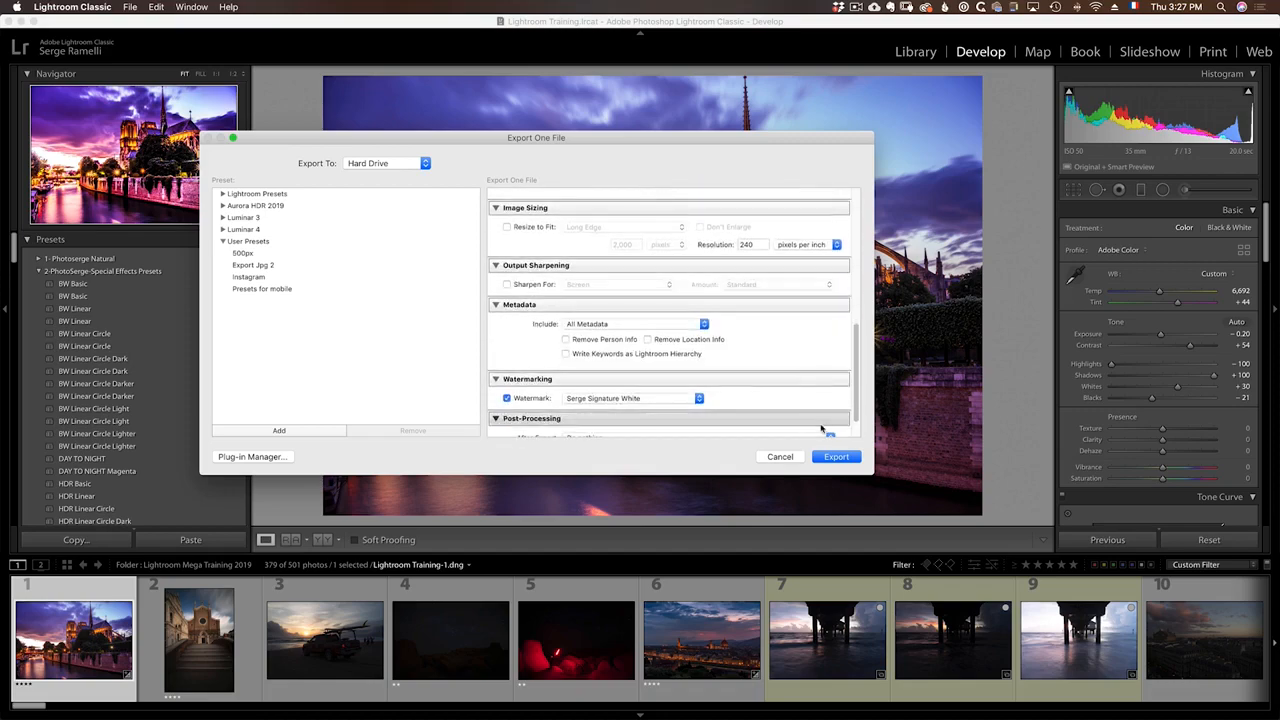
left_click(836, 456)
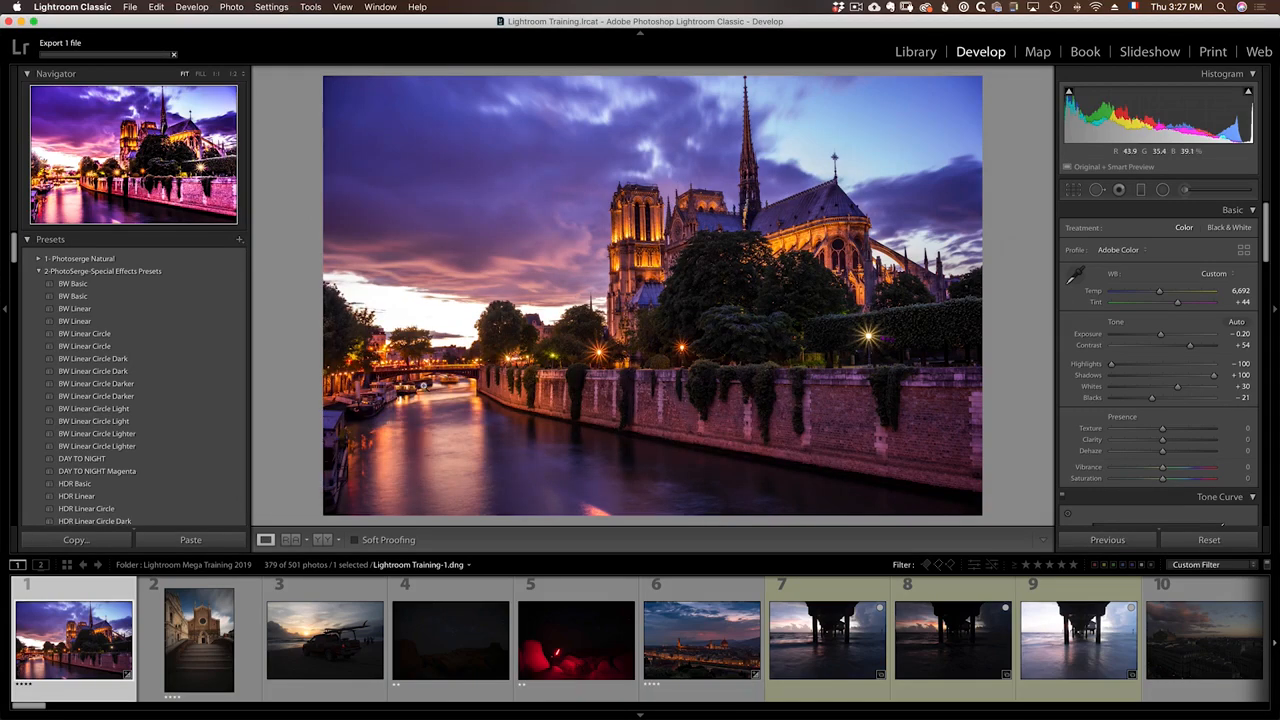
- Switch to Finder and preview the exported Lightroom Training-1.jpg in the High Resolution folder to inspect its watermark
key("super+Tab")
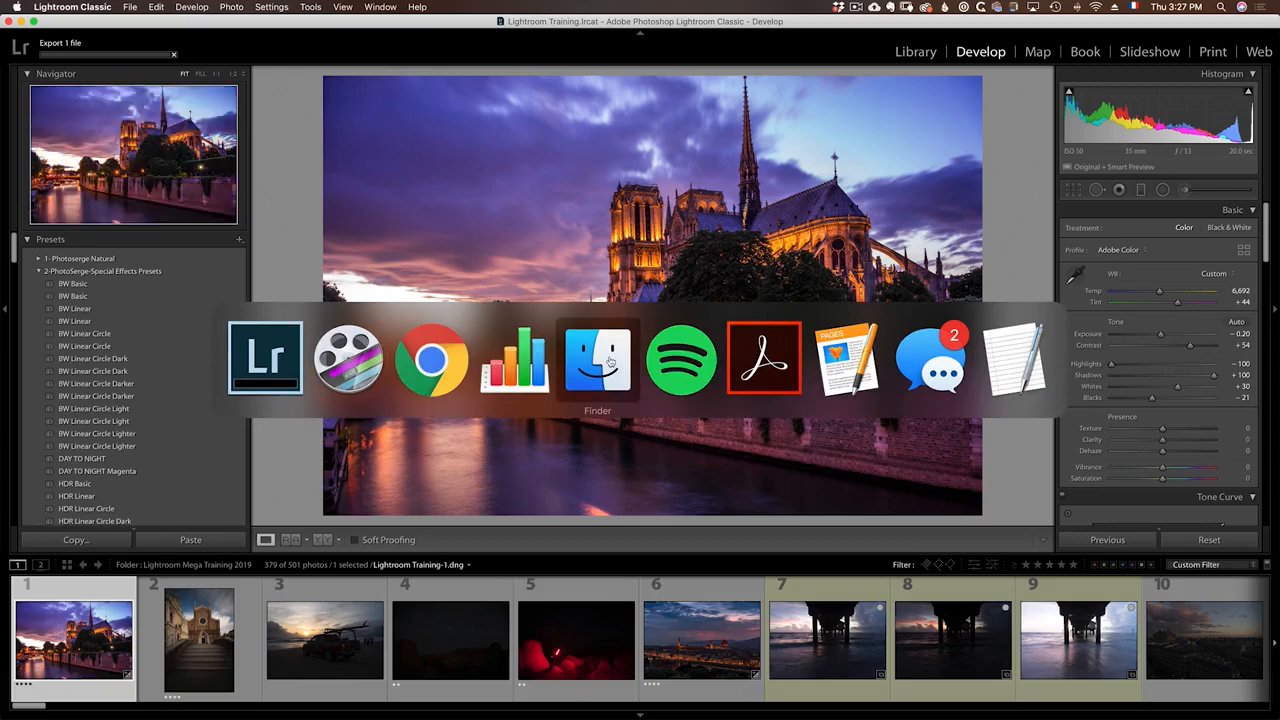
left_click(596, 356)
left_click(595, 129)
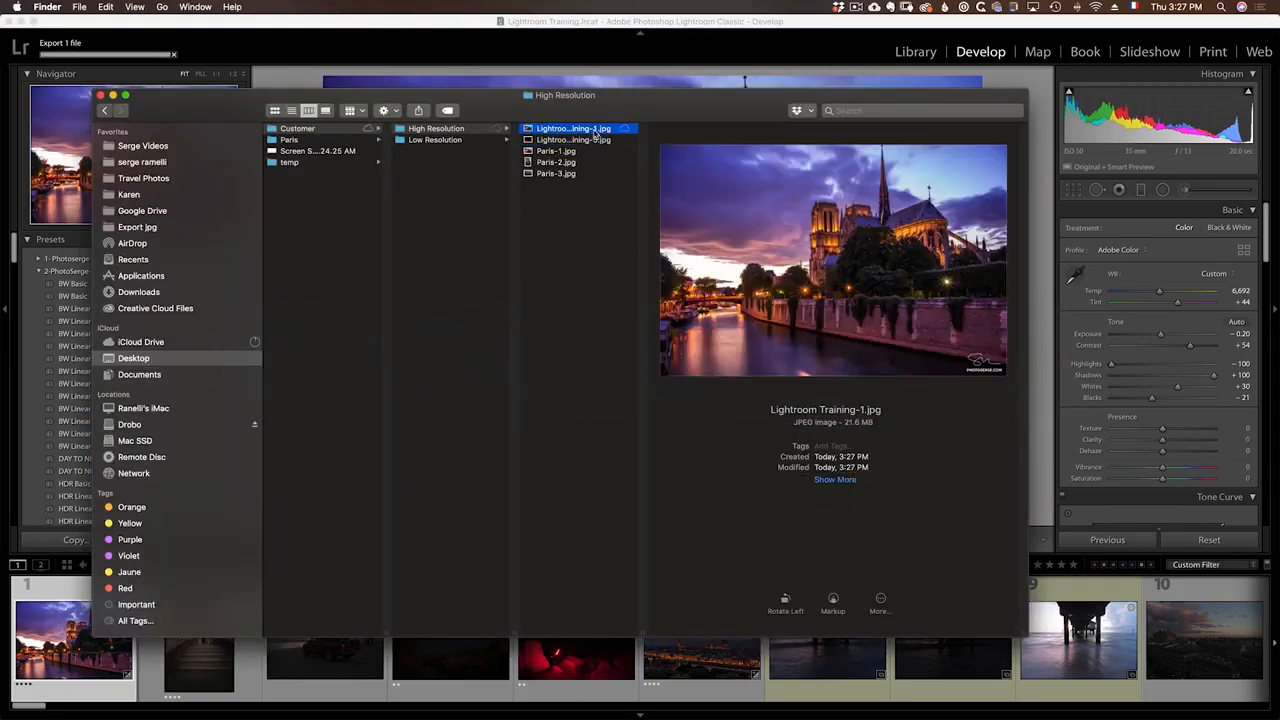
key("space")
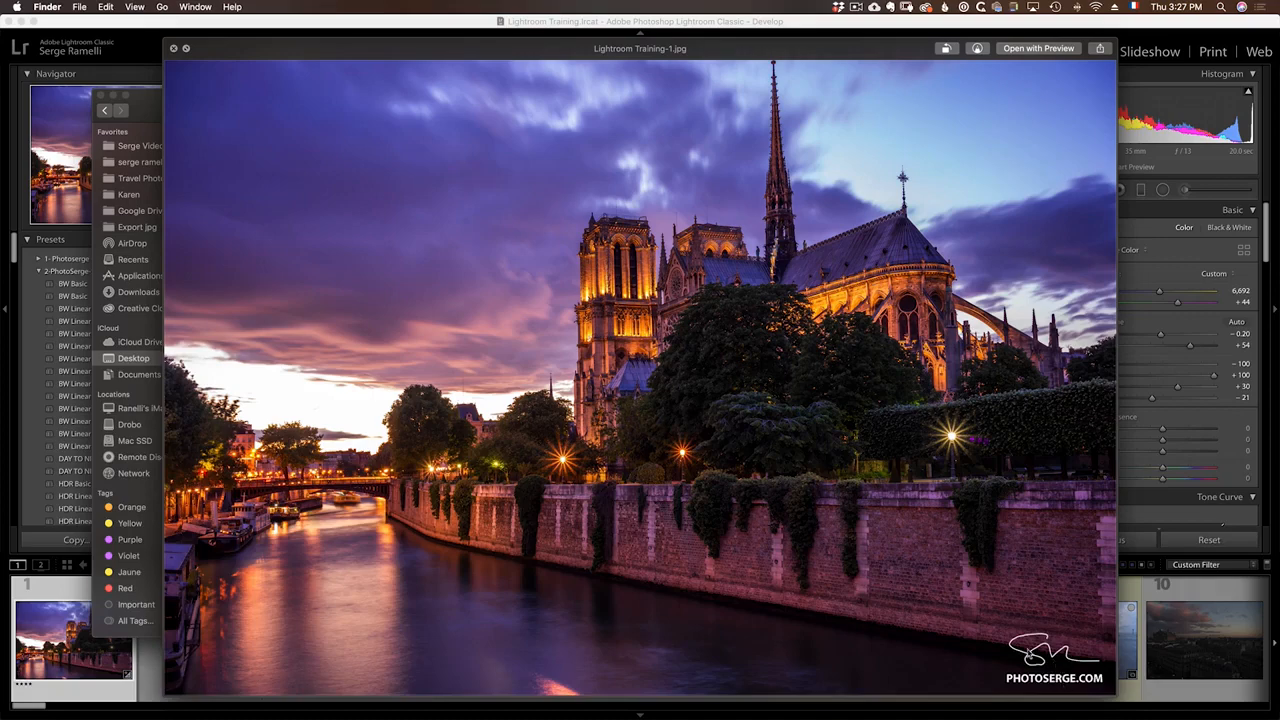
key("space")
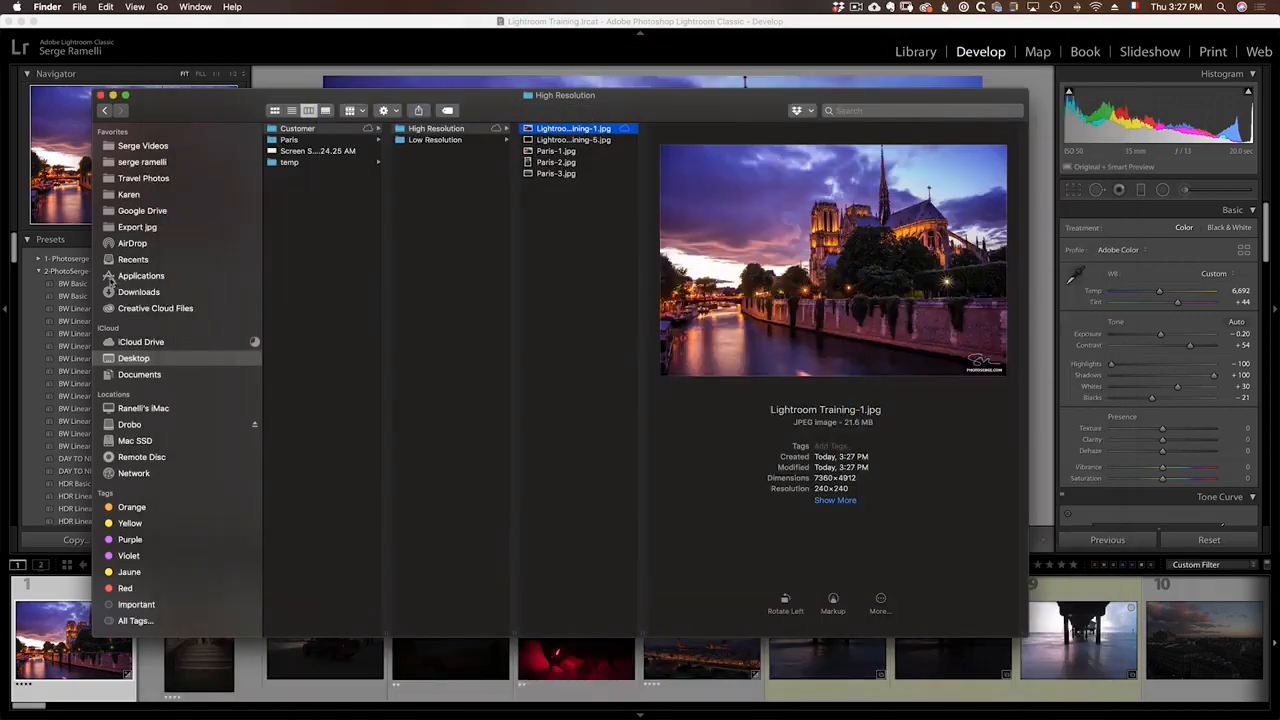
- Return to Lightroom Classic and export the beach truck photo with the white signature watermark
key("super+Tab")
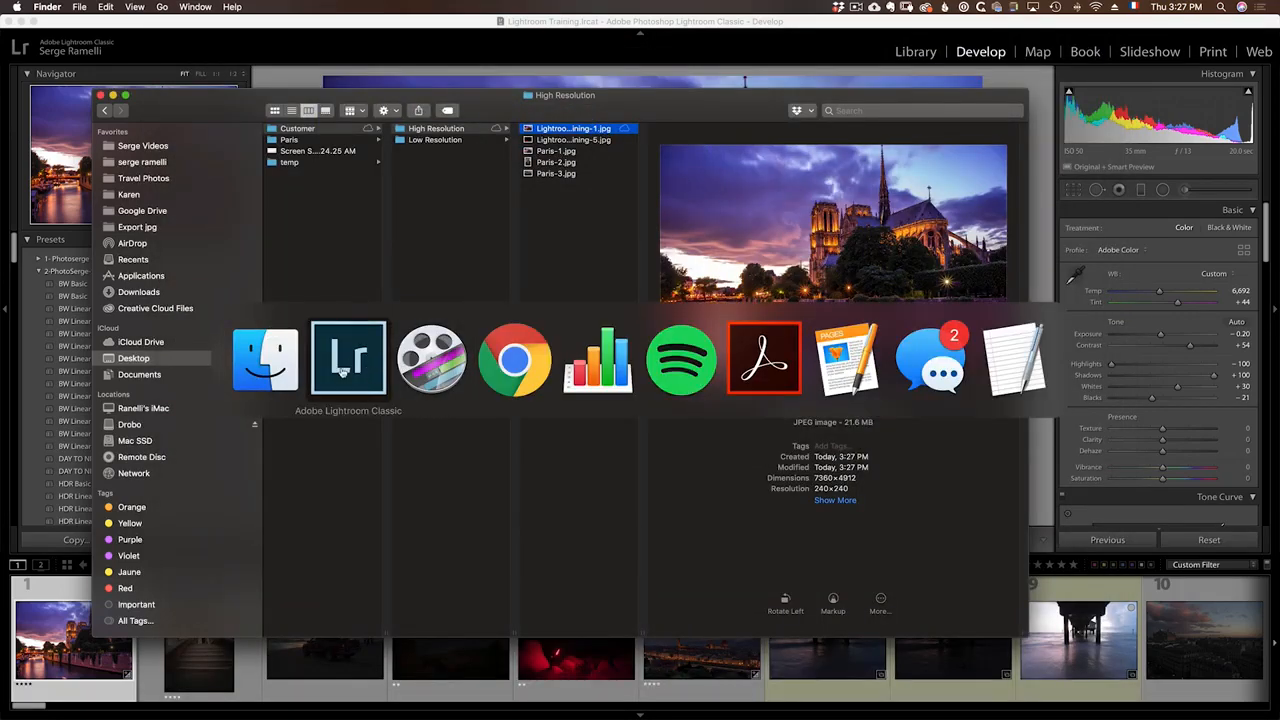
left_click(343, 373)
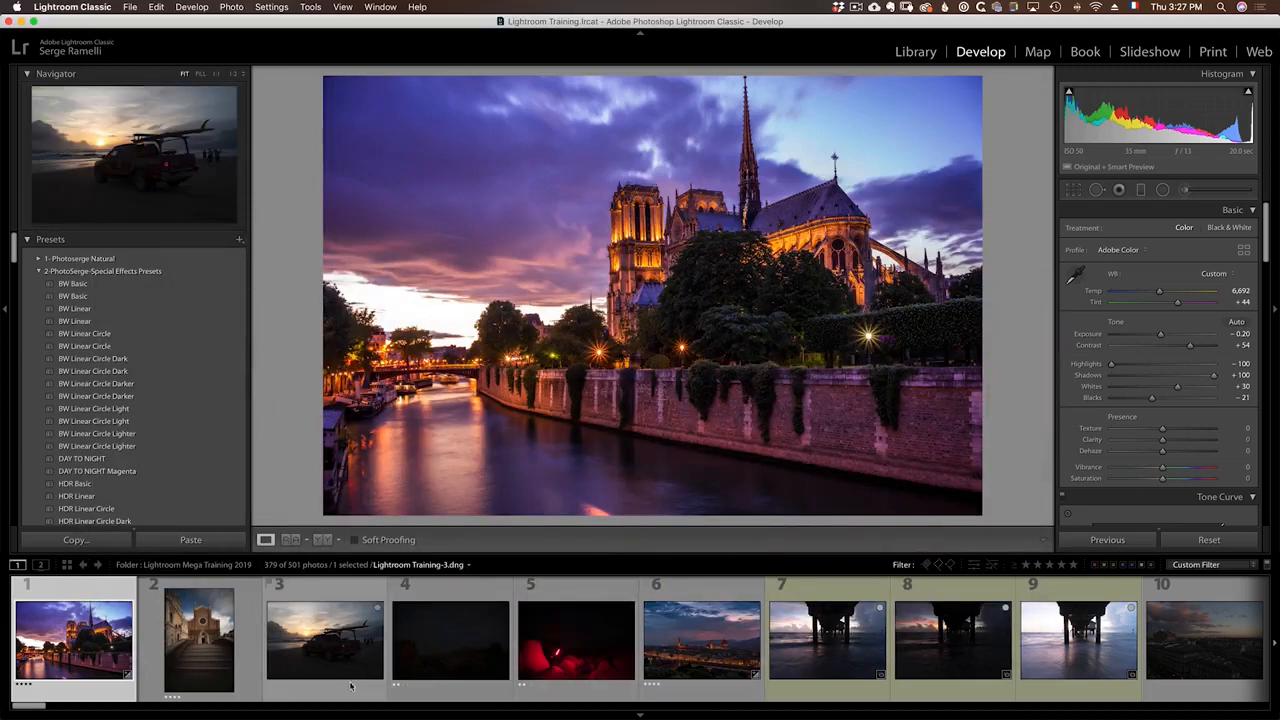
left_click(340, 630)
right_click(340, 630)
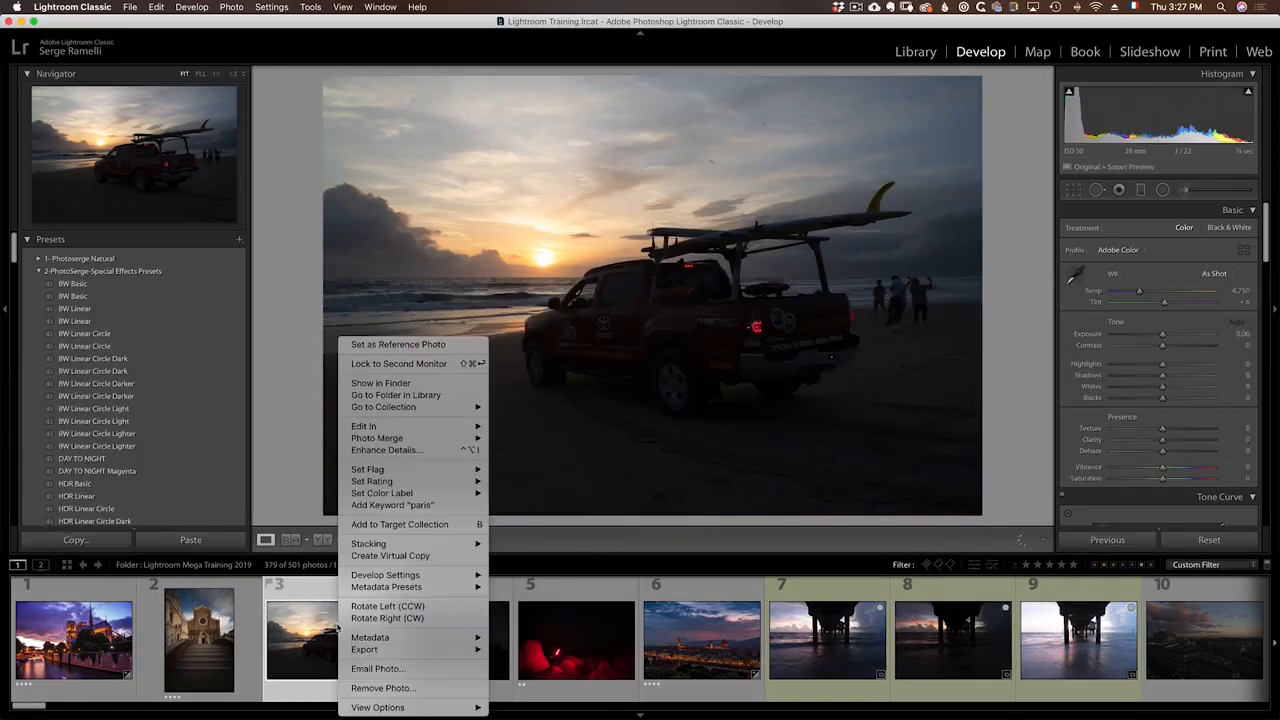
mouse_move(376, 652)
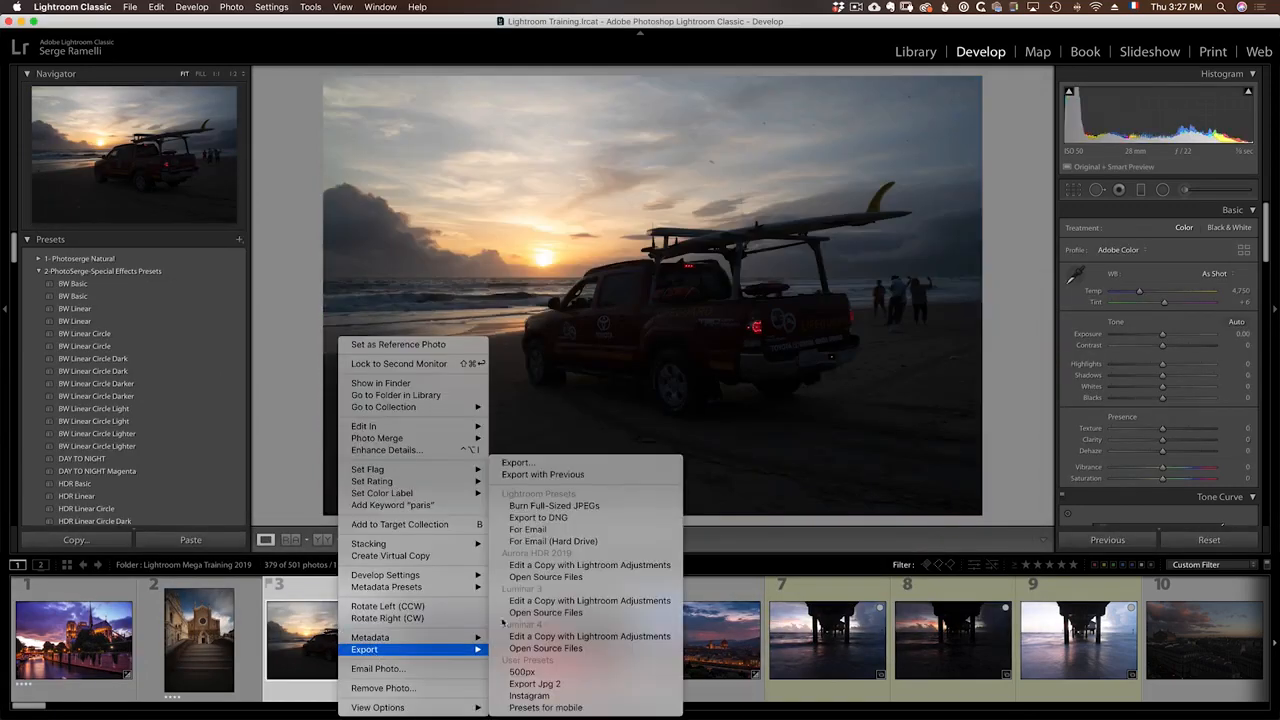
left_click(546, 464)
left_click_drag(866, 283, 868, 440)
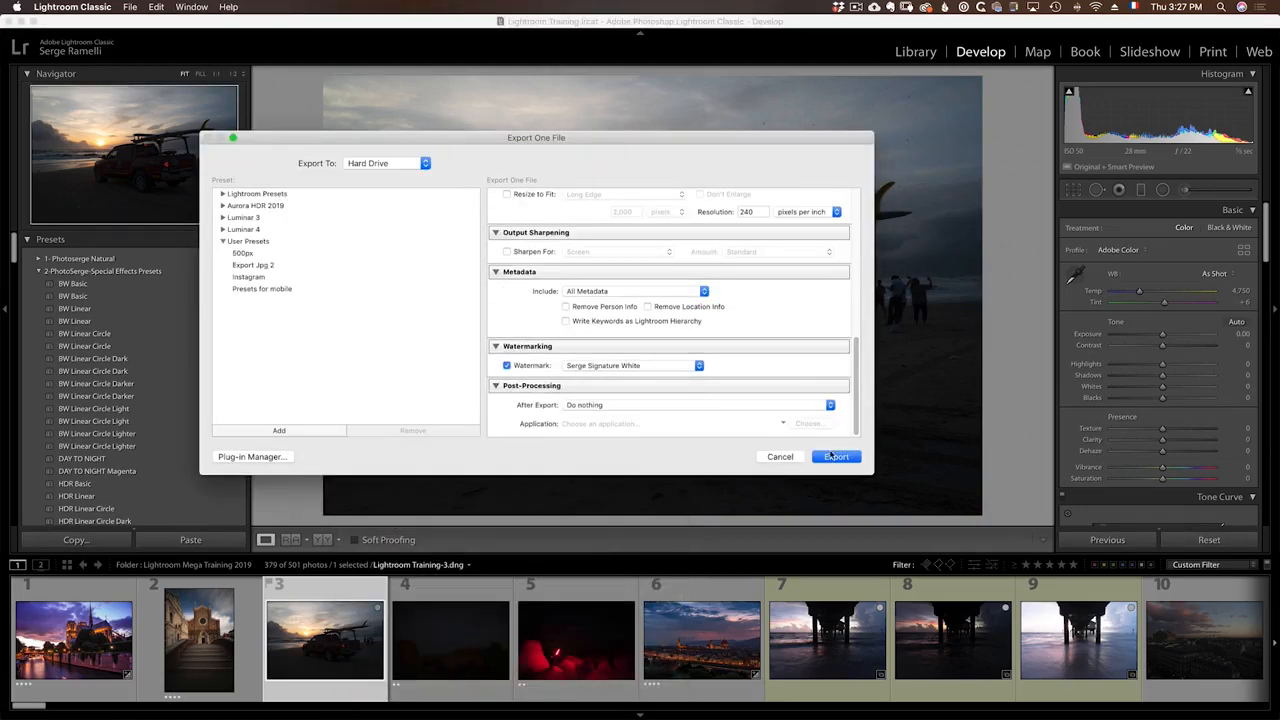
left_click(836, 456)
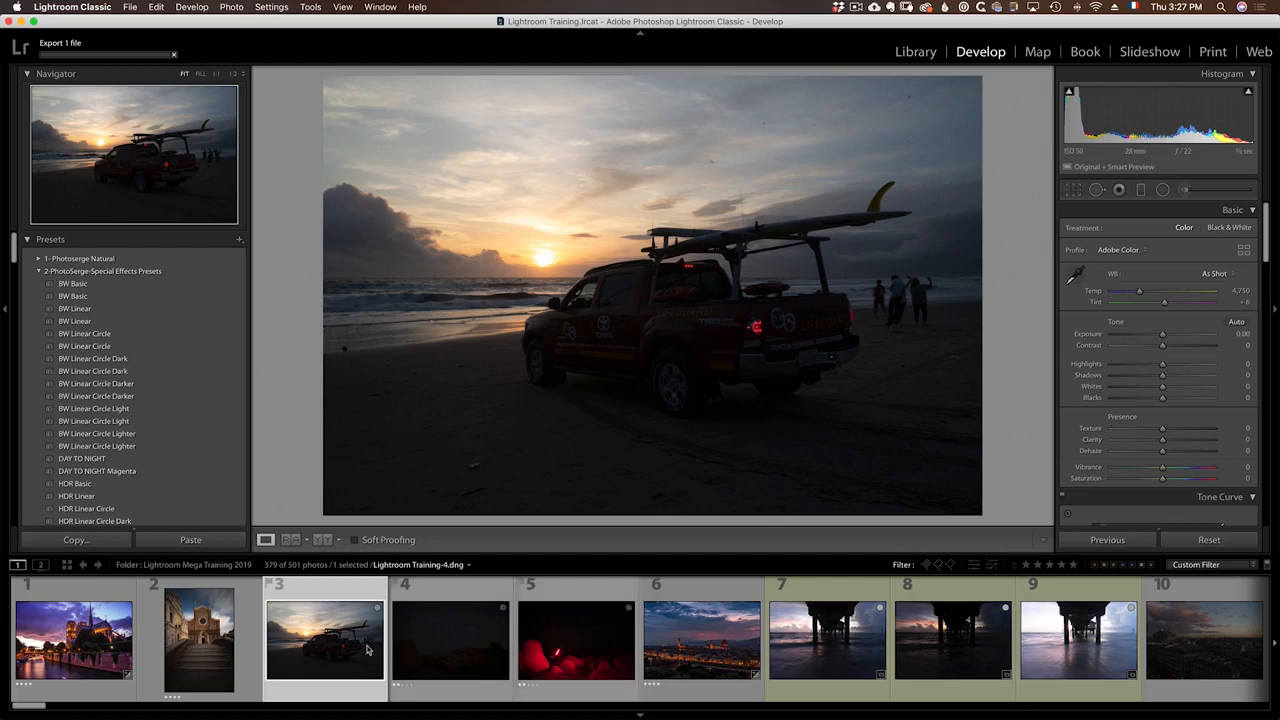
right_click(350, 650)
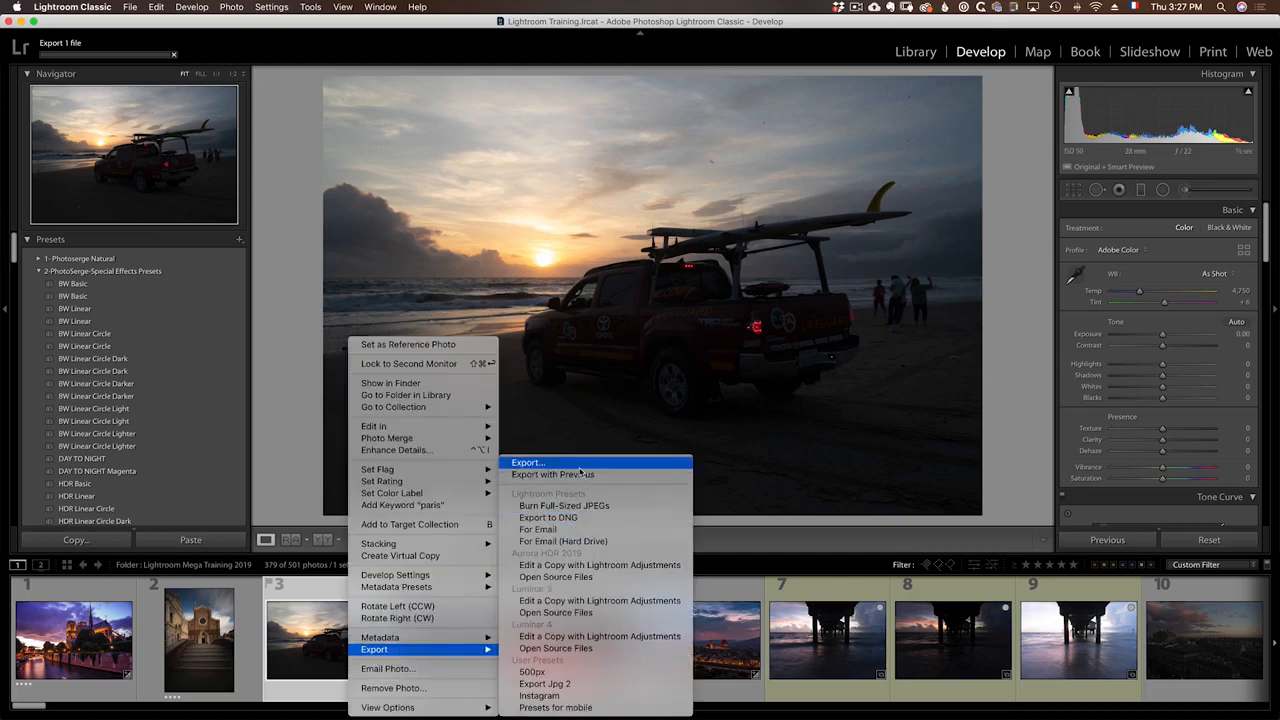
left_click(306, 589)
- Switch to Finder and preview the exported Lightroom Training-3.jpg to inspect its watermark
key("super+Tab")
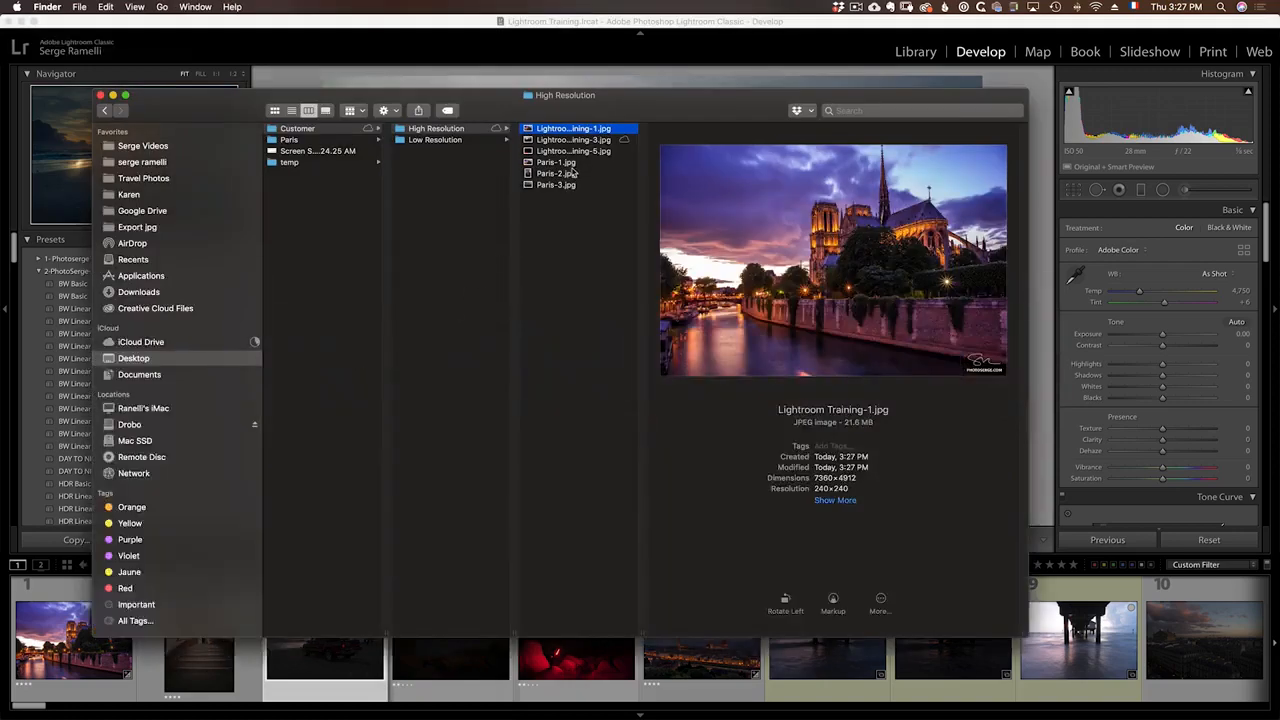
left_click(572, 140)
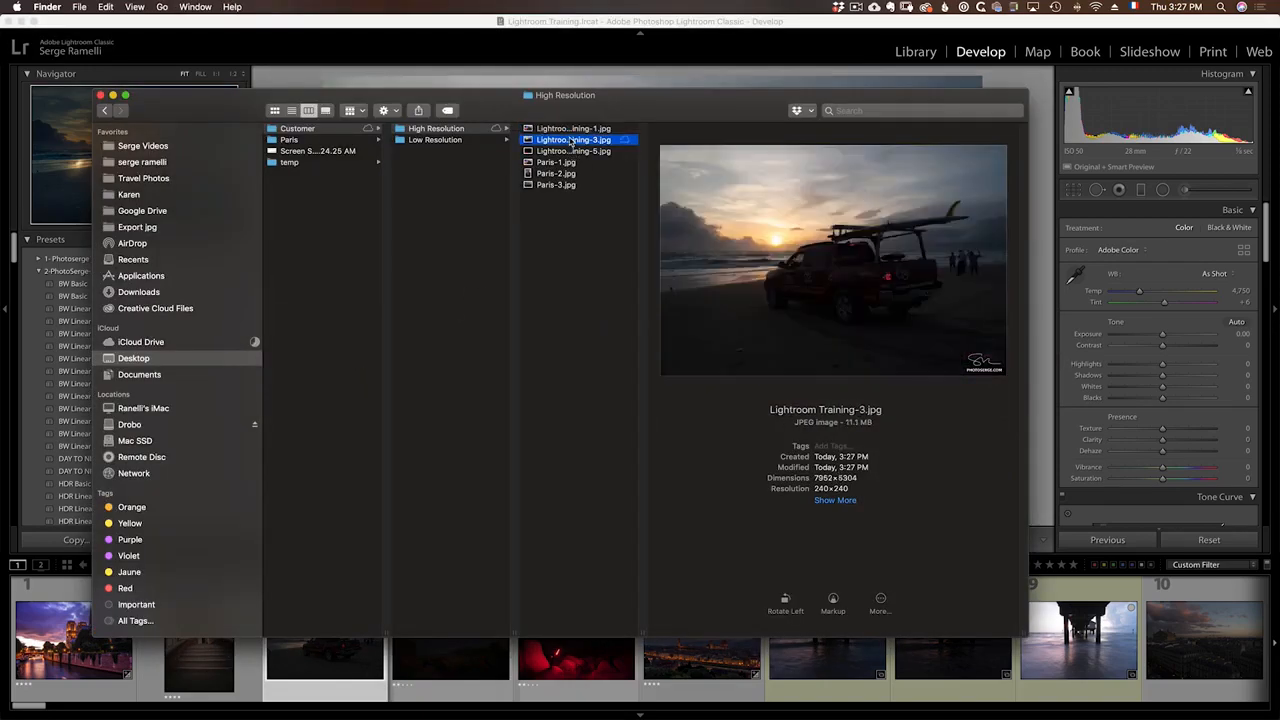
key("space")
key("space")
- Return to Lightroom Classic and open the Watermark Editor from the export settings of the beach truck photo
key("super+Tab")
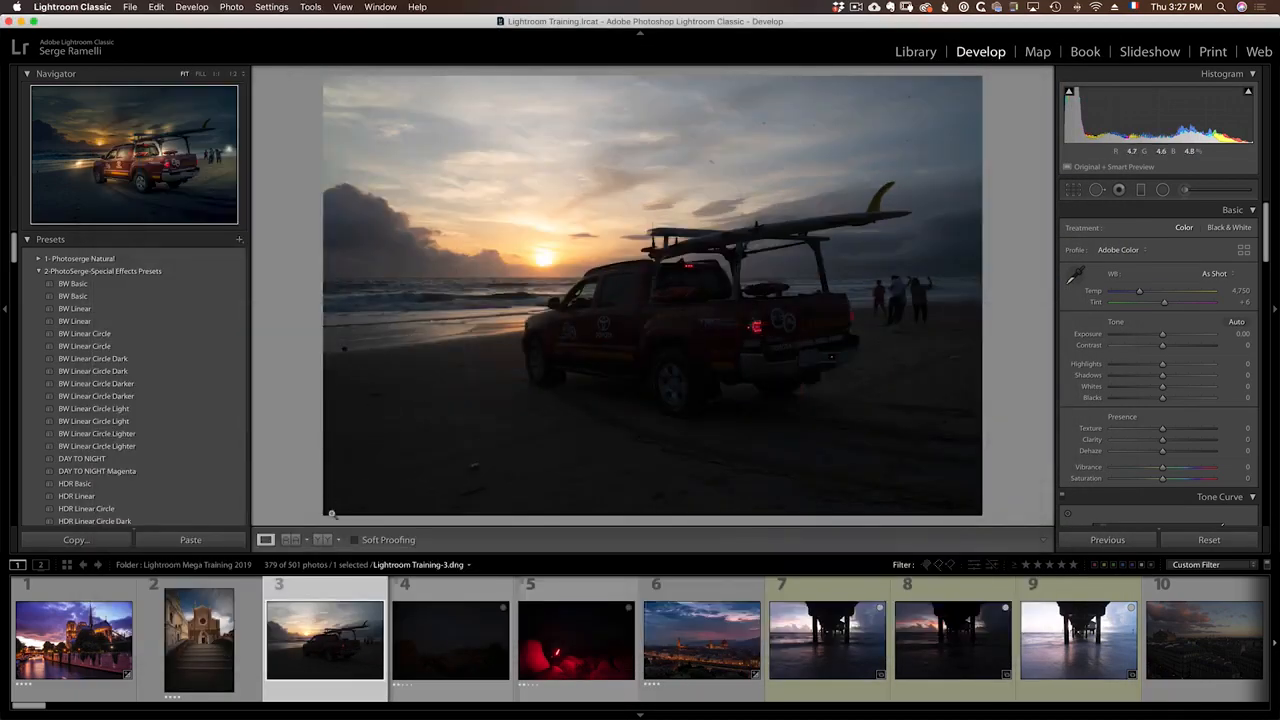
right_click(333, 636)
mouse_move(384, 650)
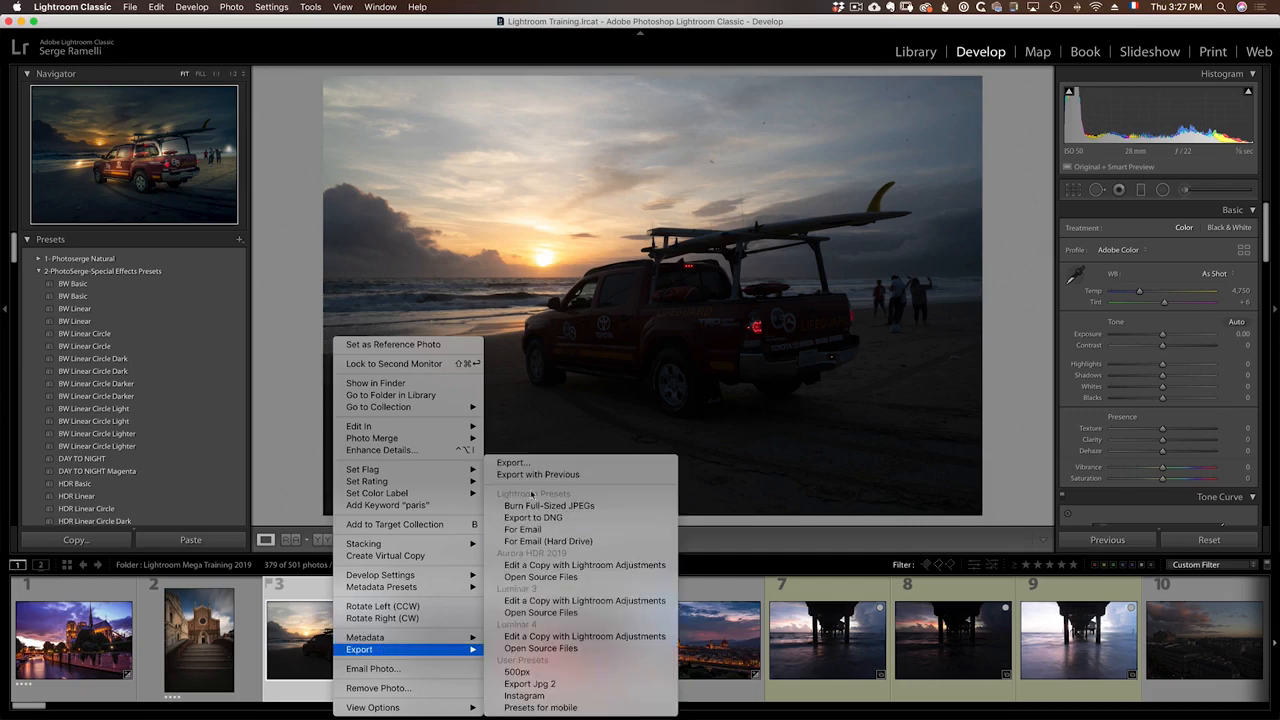
left_click(560, 466)
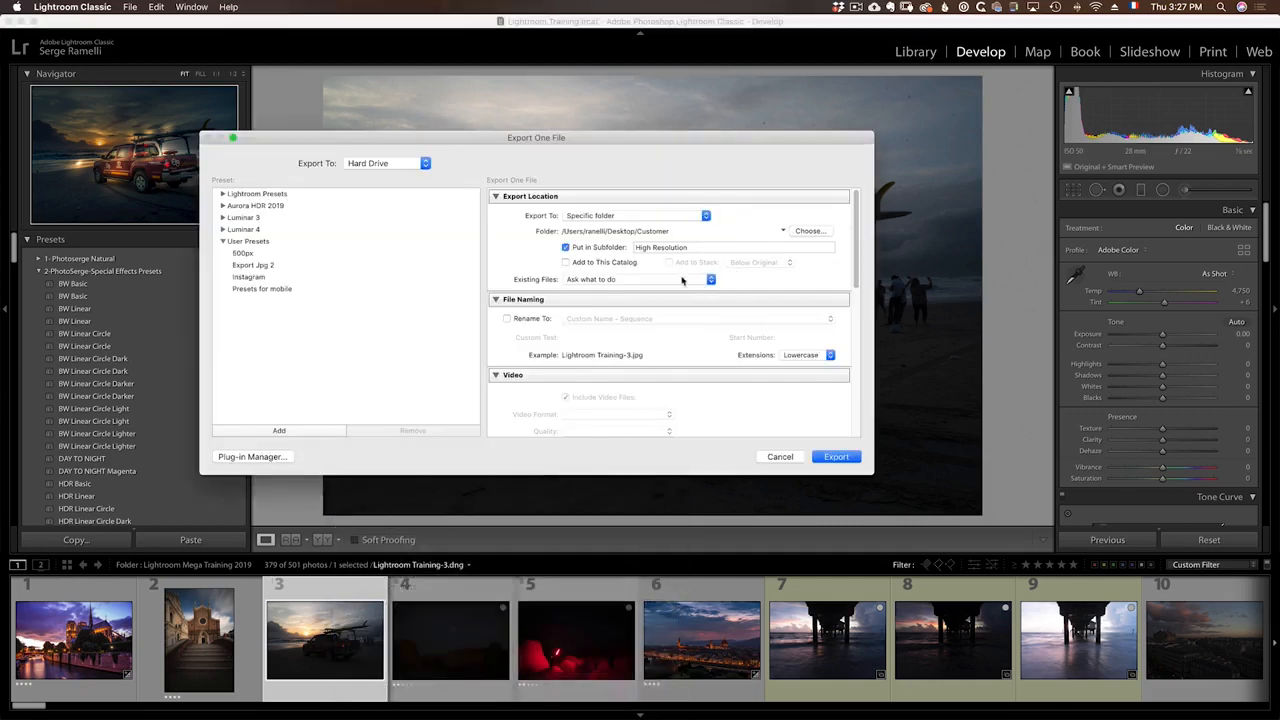
scroll(682, 280, "down", 10)
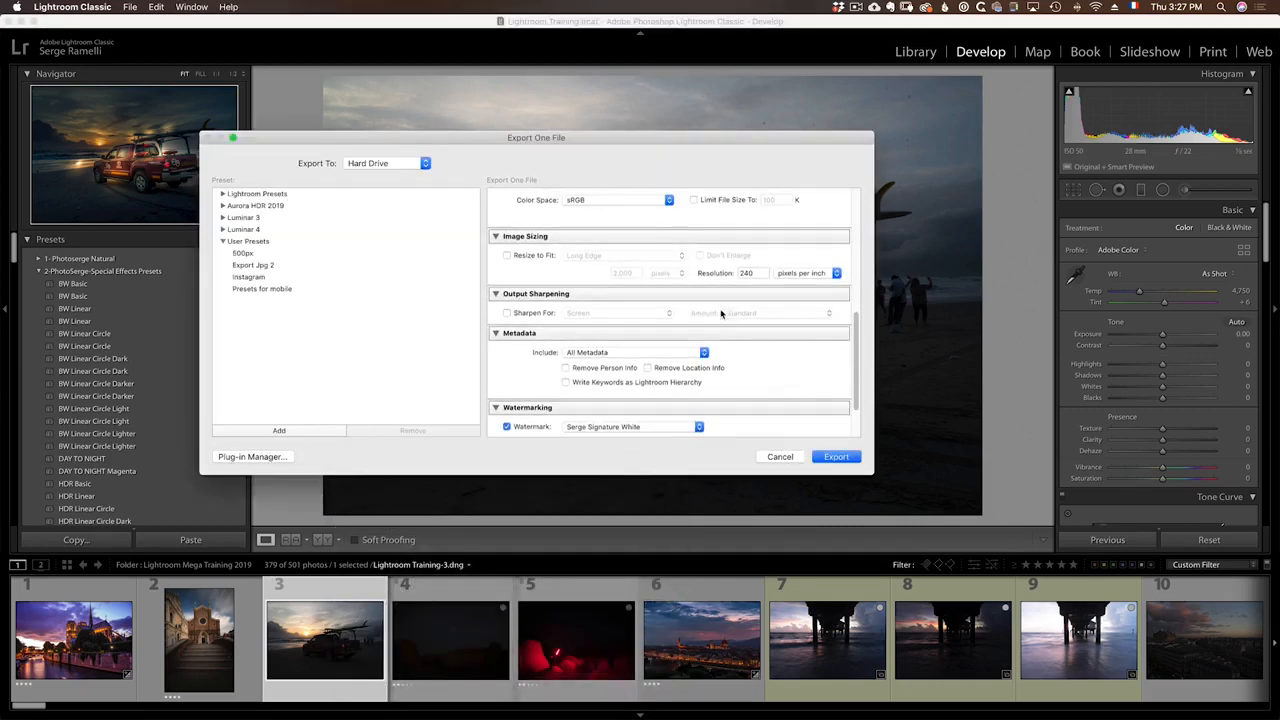
scroll(720, 313, "down", 3)
left_click(677, 366)
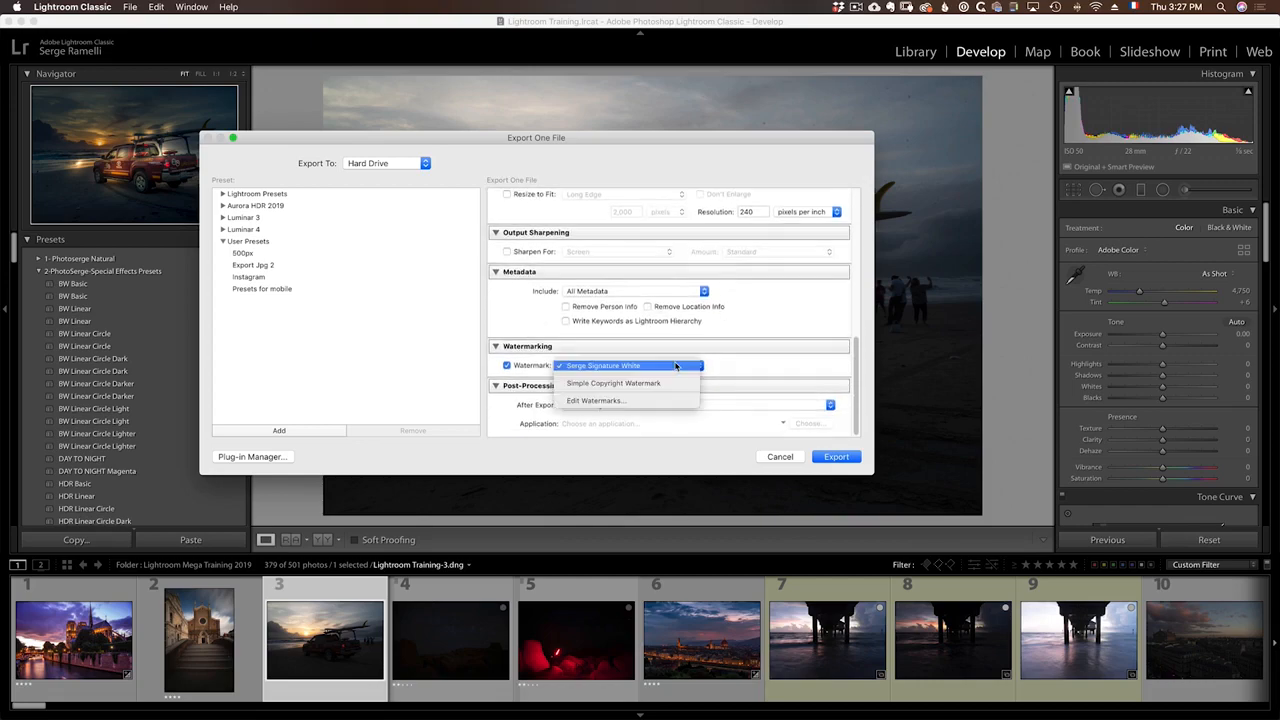
left_click(634, 403)
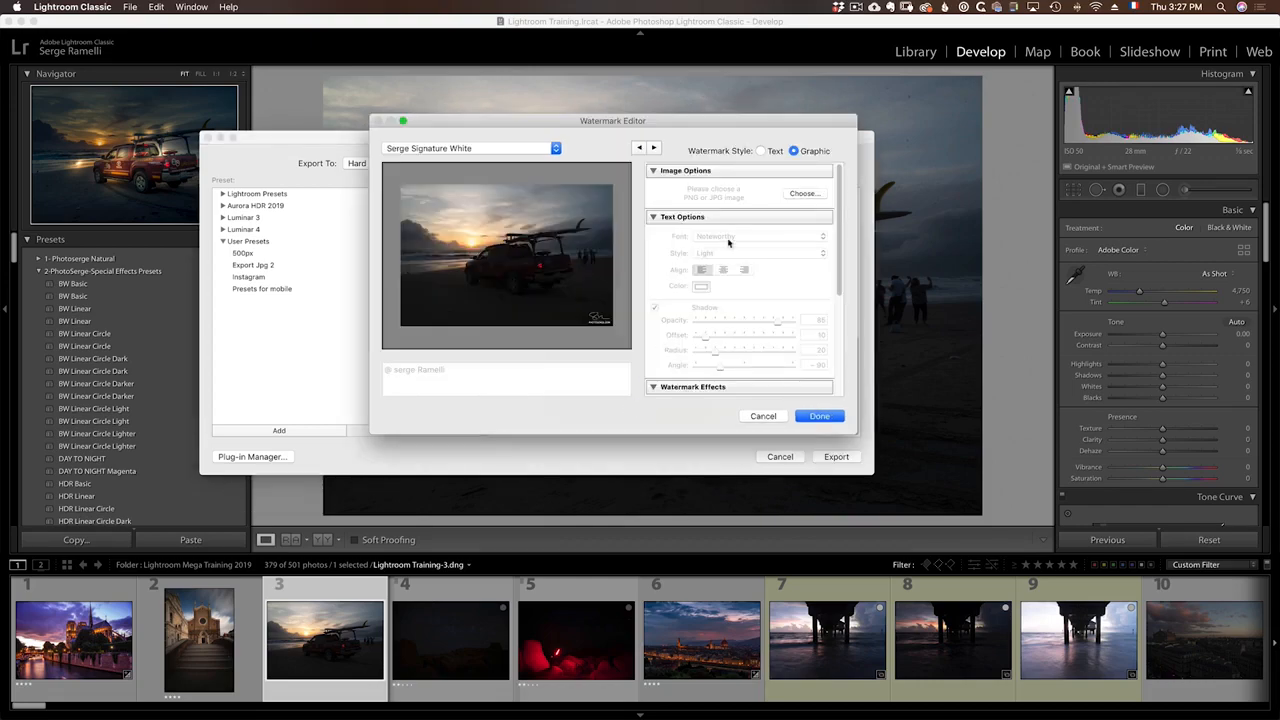
- Preview watermark black.png and choose it as the graphic for the watermark
left_click(803, 193)
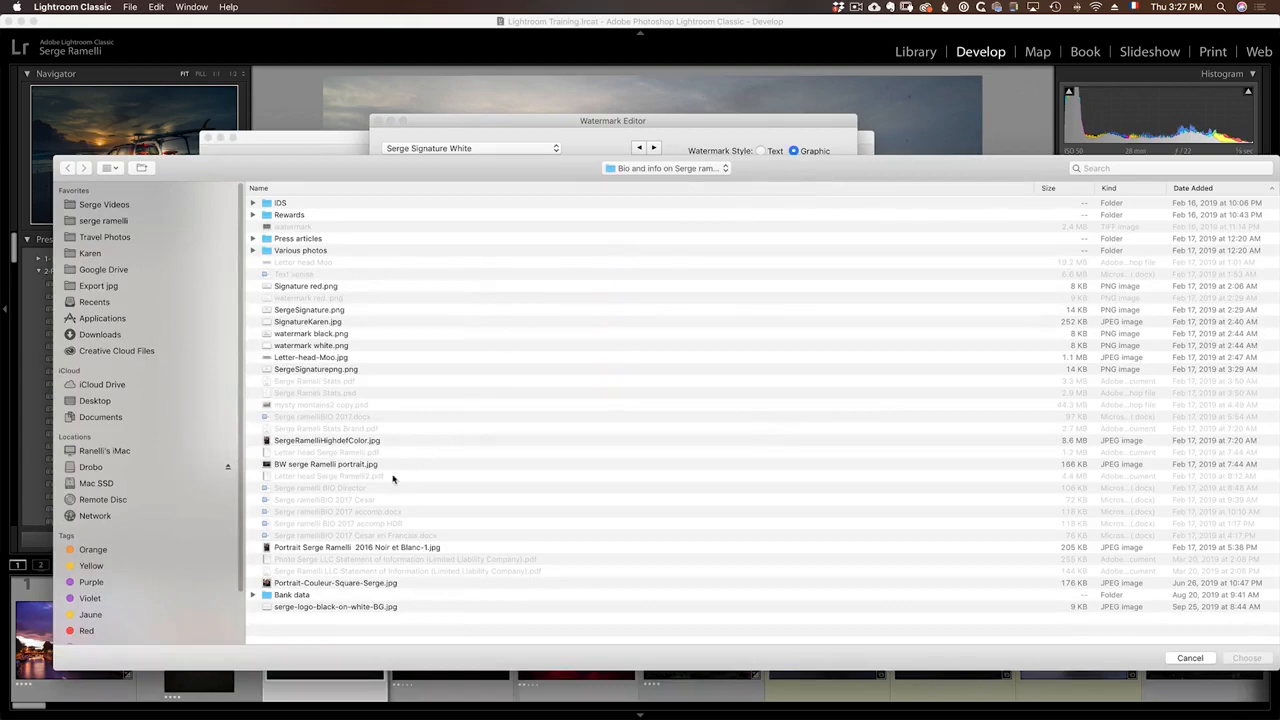
left_click(348, 335)
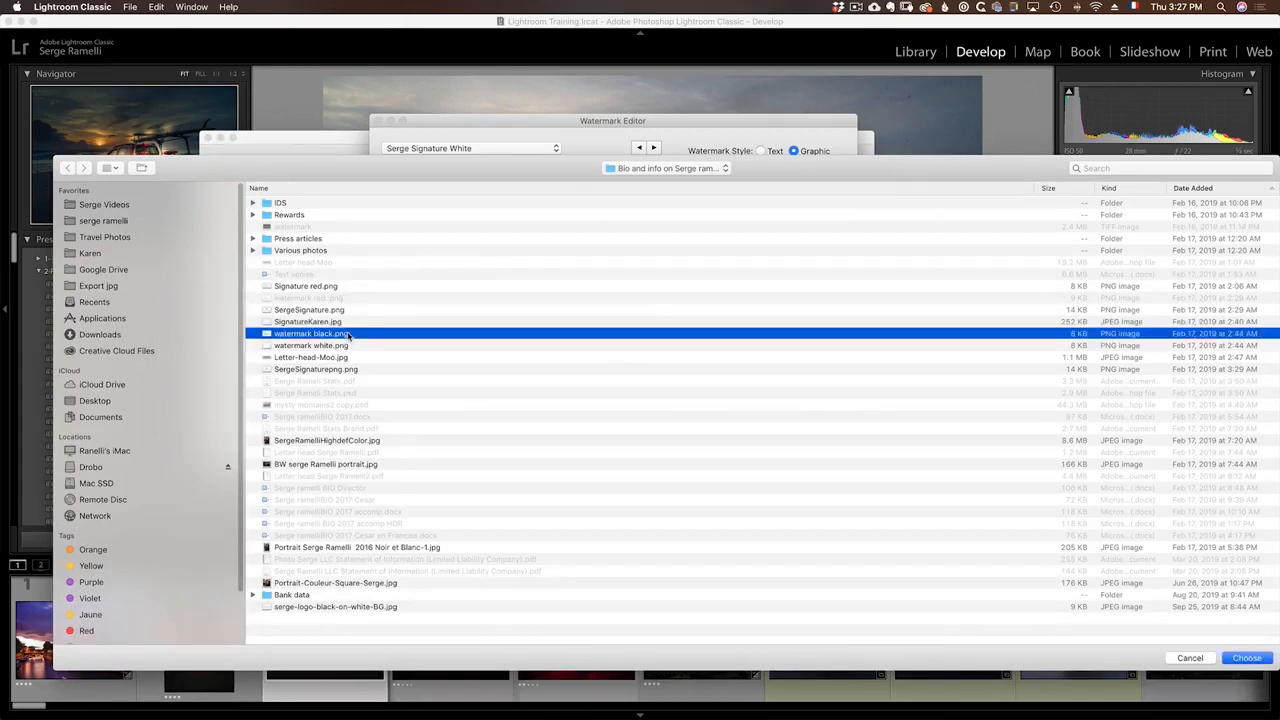
key("space")
key("space")
left_click(1247, 657)
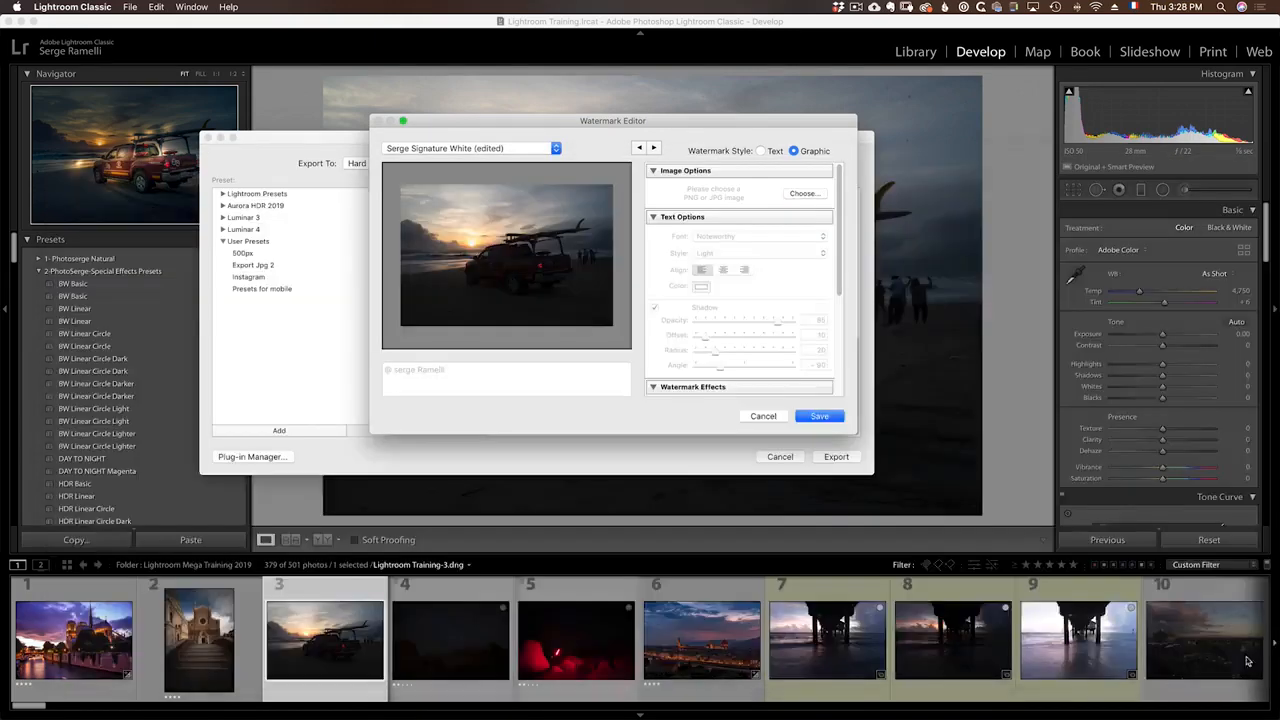
- Save the current watermark settings as a new preset named with the photographer's first name plus "Signature Black", and finish editing watermarks
scroll(738, 321, "down", 6)
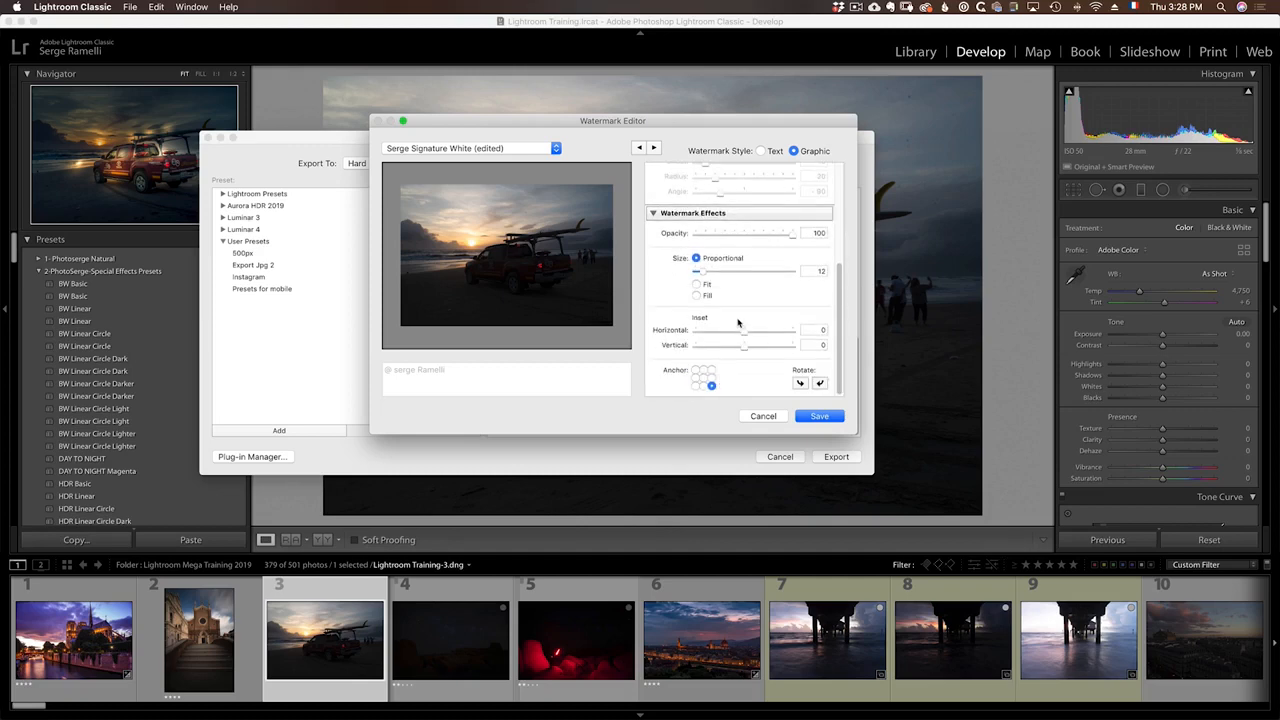
scroll(738, 325, "up", 6)
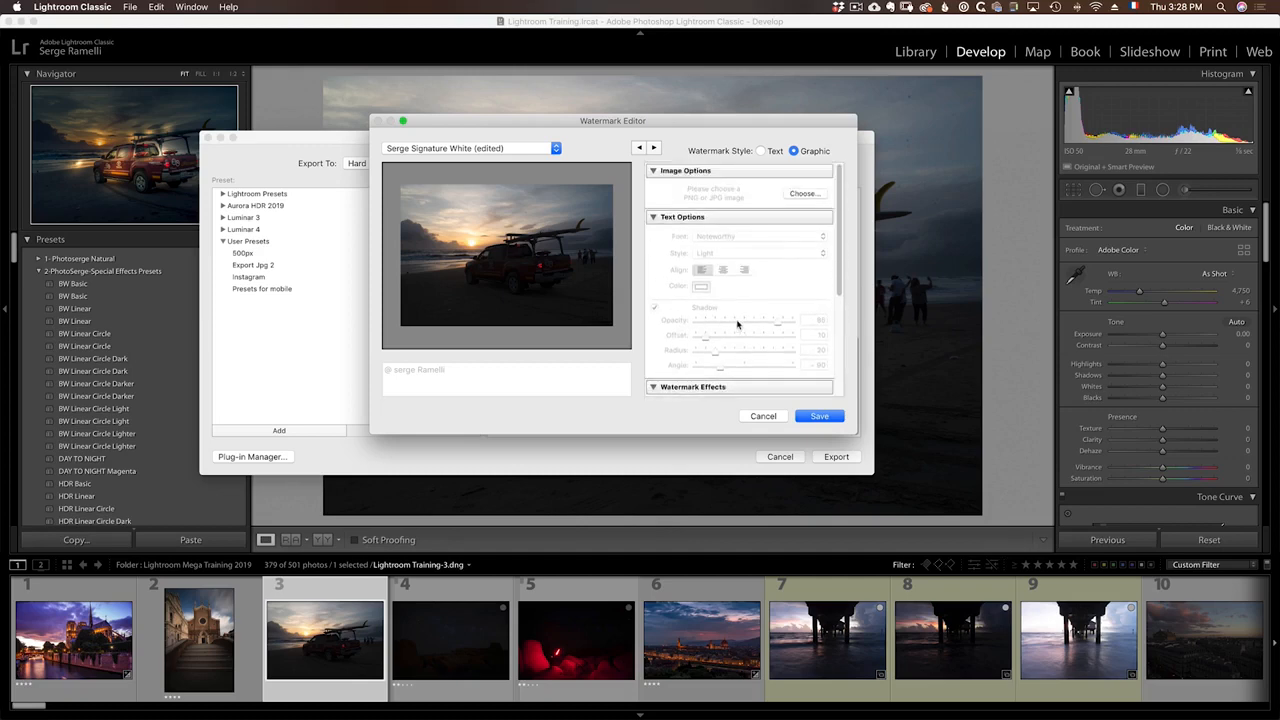
scroll(738, 323, "down", 5)
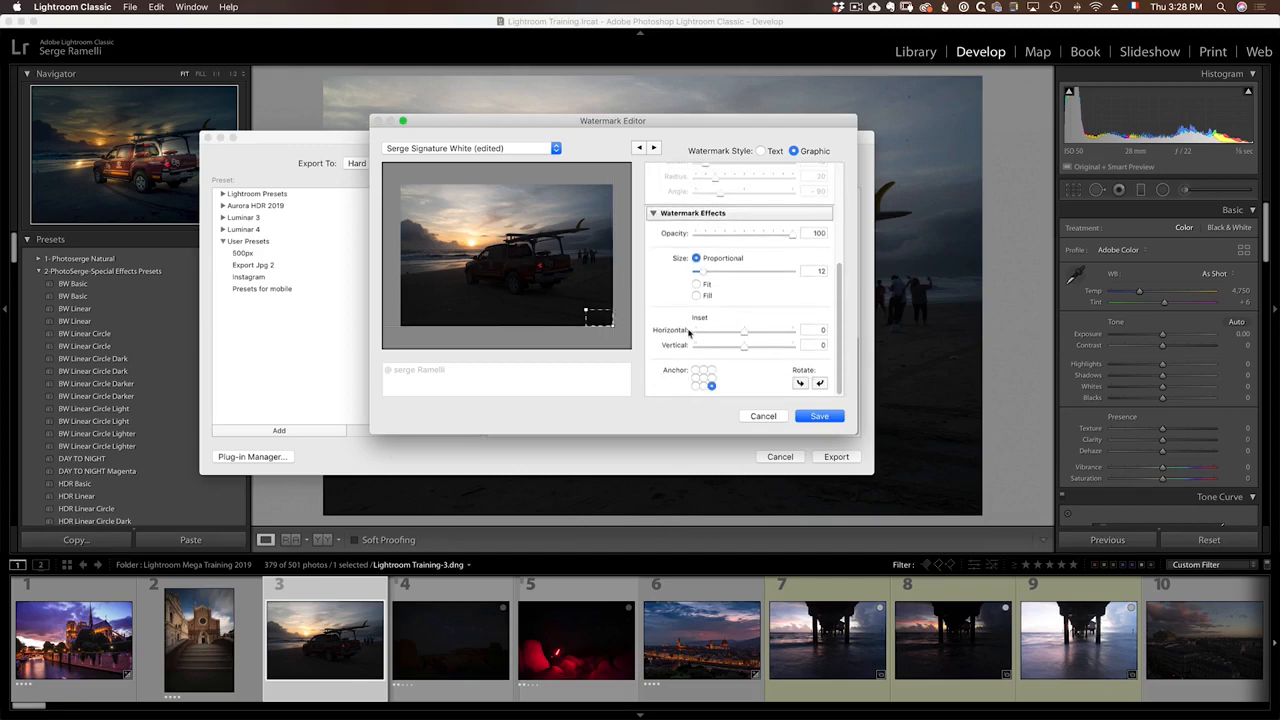
left_click(828, 420)
scroll(800, 387, "up", 5)
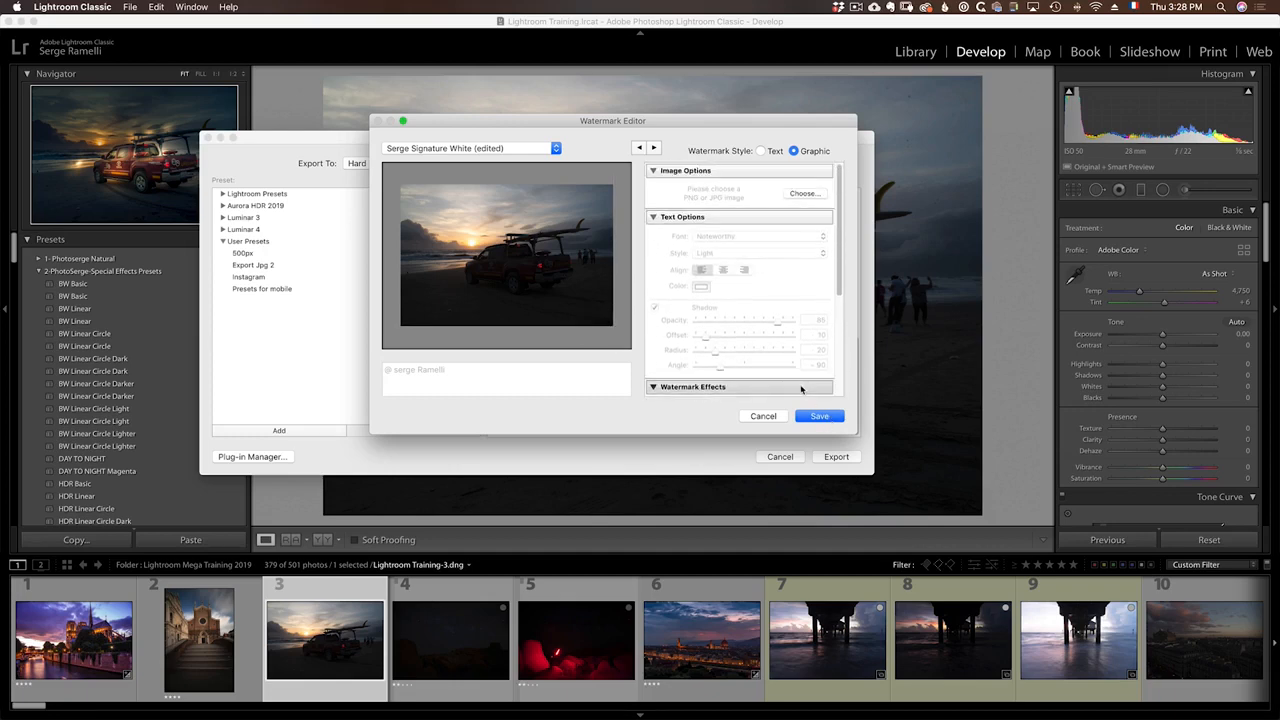
left_click(432, 149)
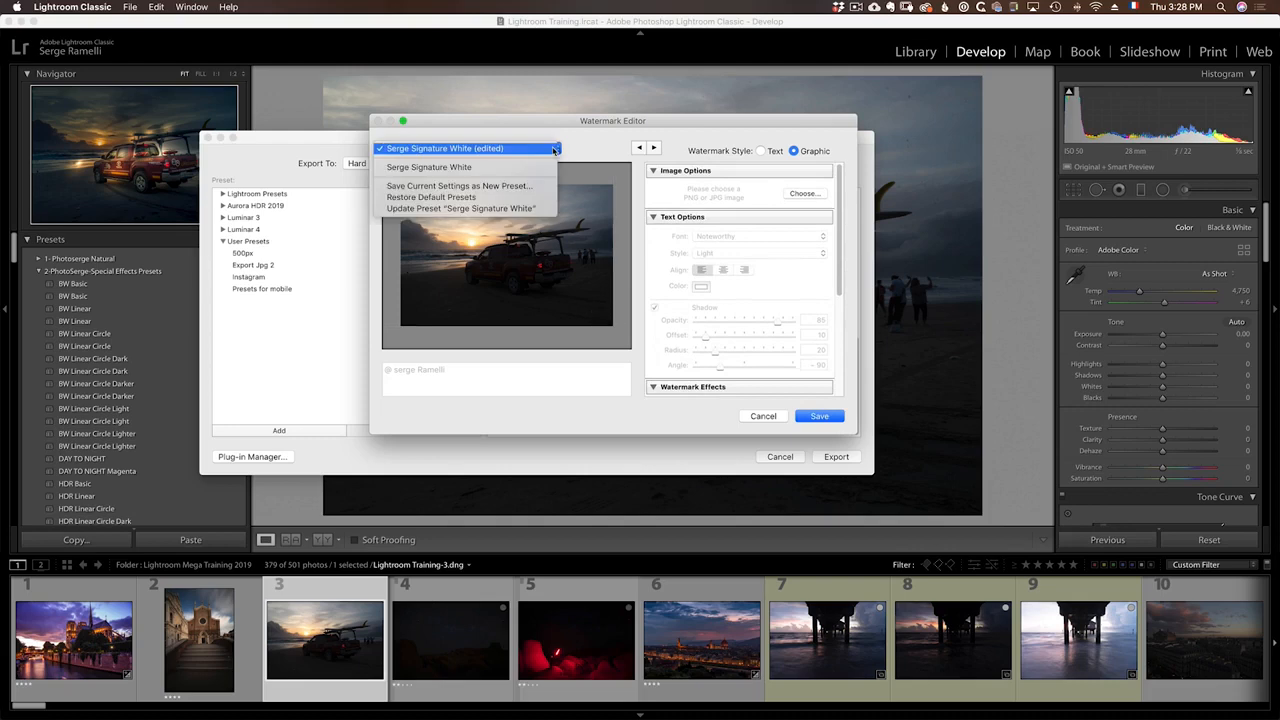
left_click(514, 187)
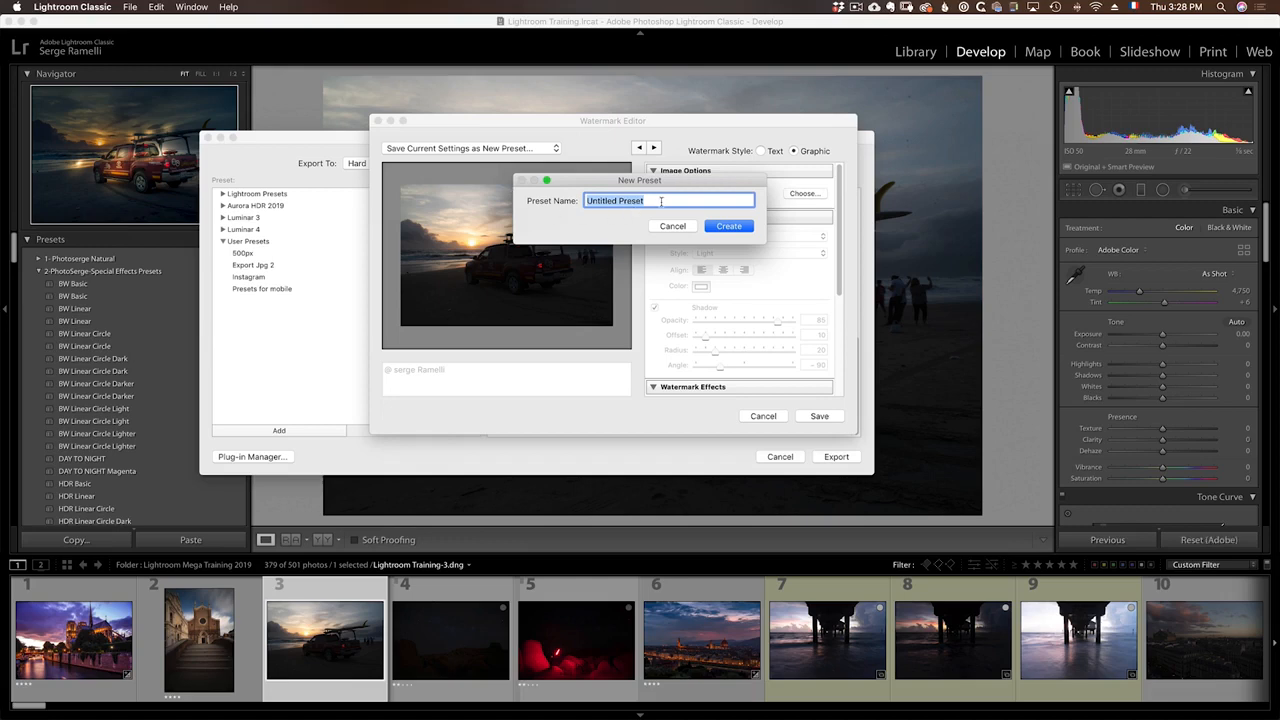
type("Serge Sig")
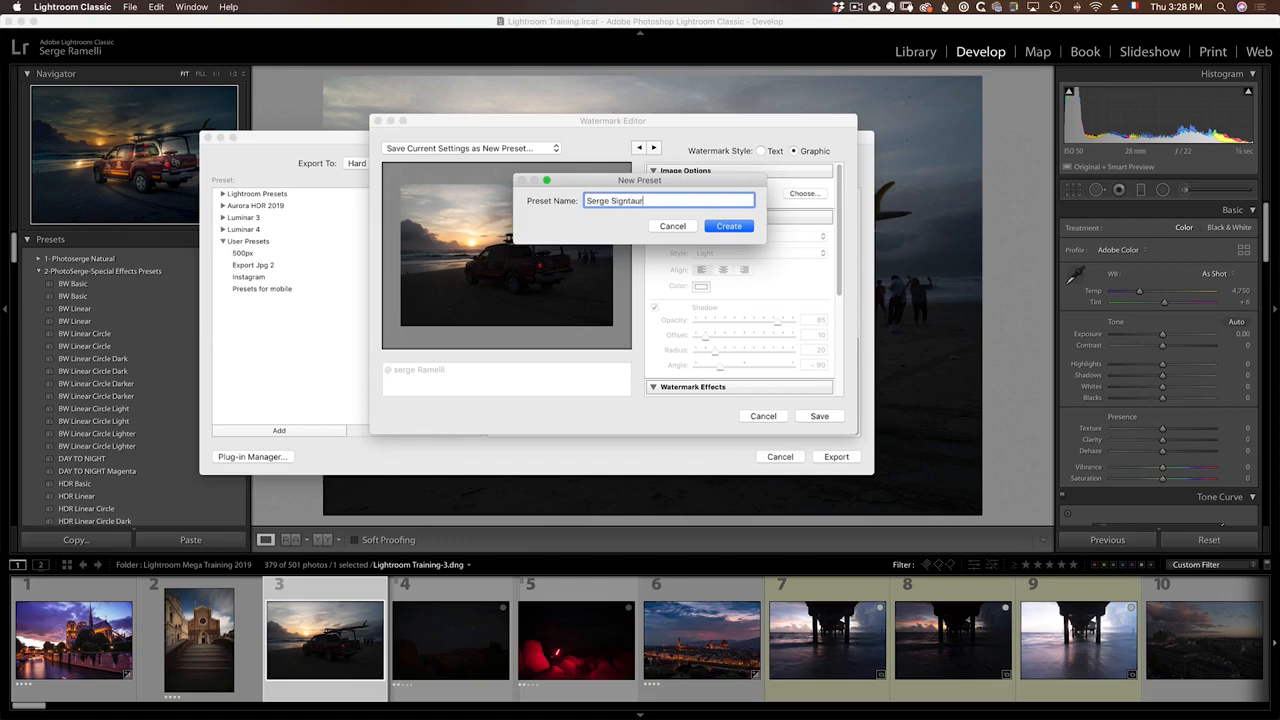
type("nature Black")
key("Return")
left_click(826, 420)
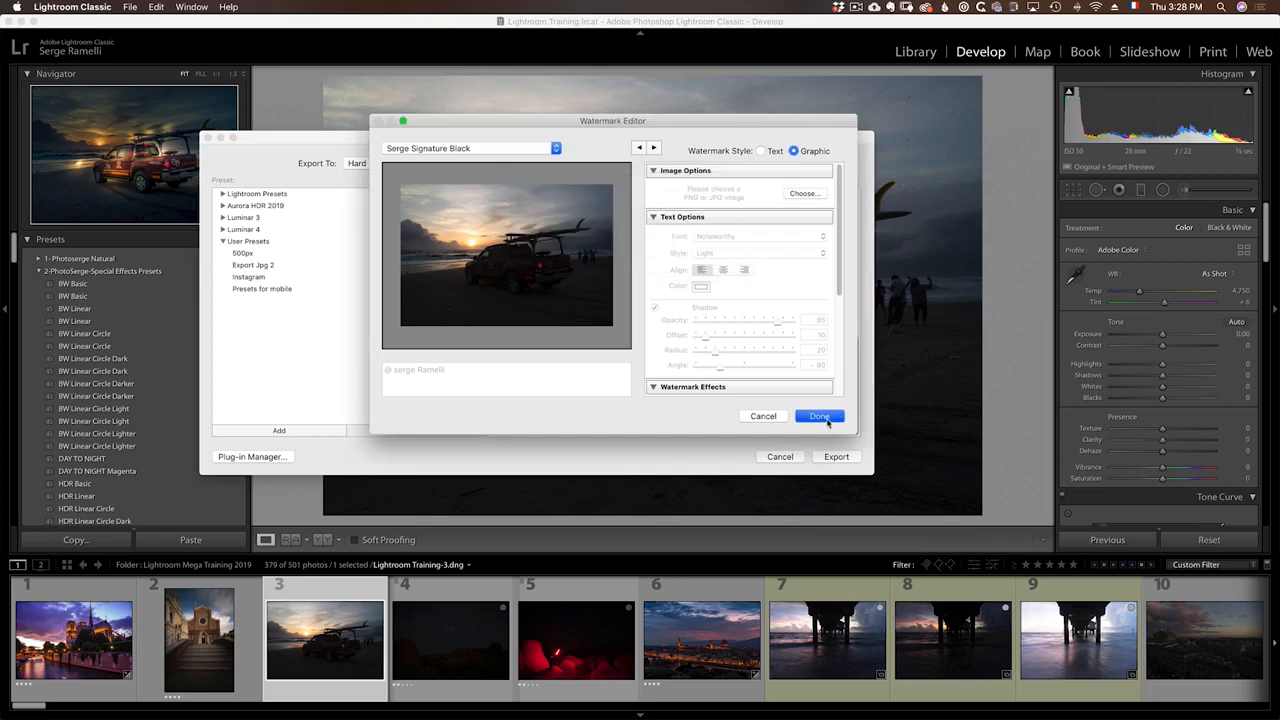
- Check the available watermark presets and close the export settings without exporting
left_click(634, 366)
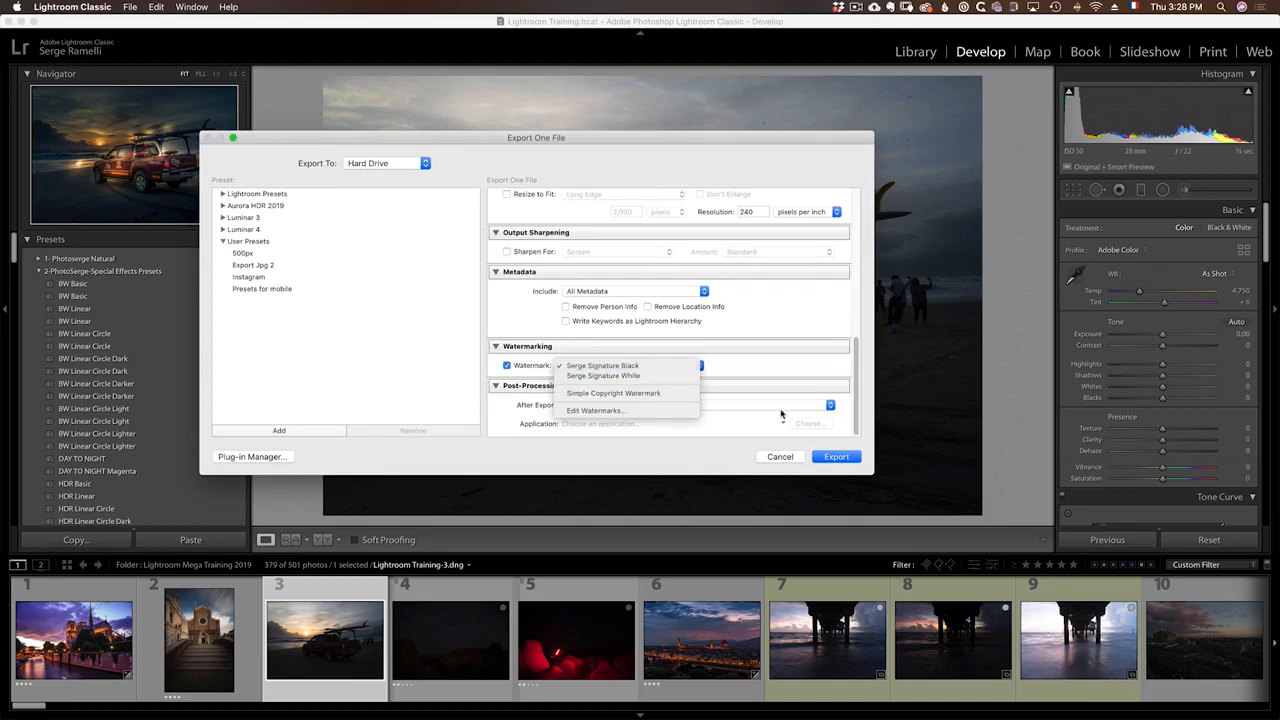
left_click(791, 461)
left_click(780, 457)
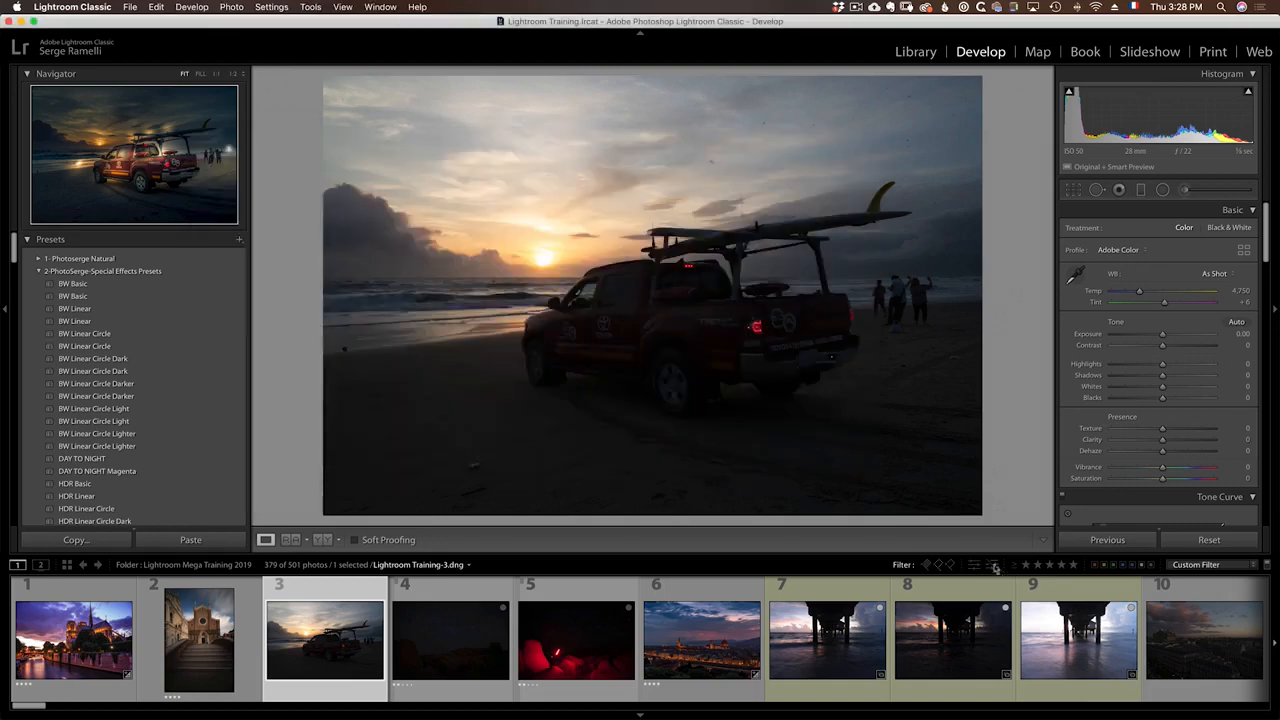
- Export the bright pier photo, Lightroom Training-9.dng, with the black signature watermark
left_click(1077, 640)
right_click(1073, 642)
mouse_move(1109, 651)
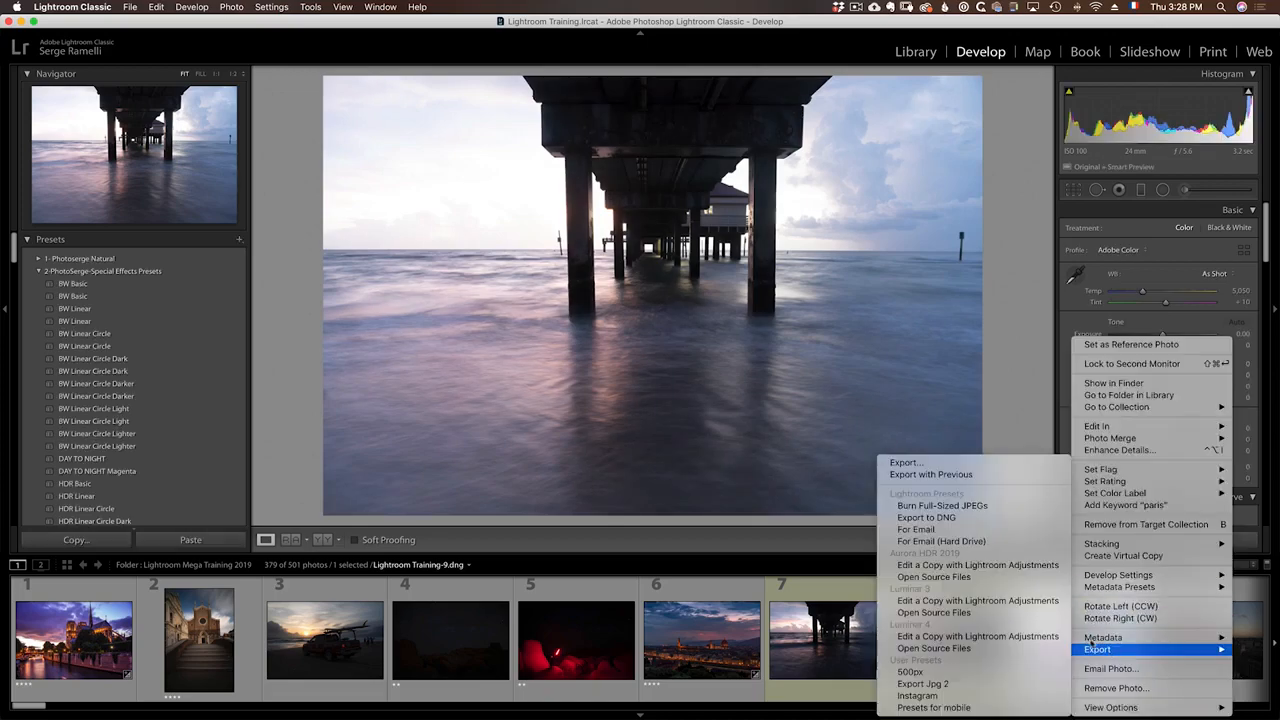
left_click(961, 464)
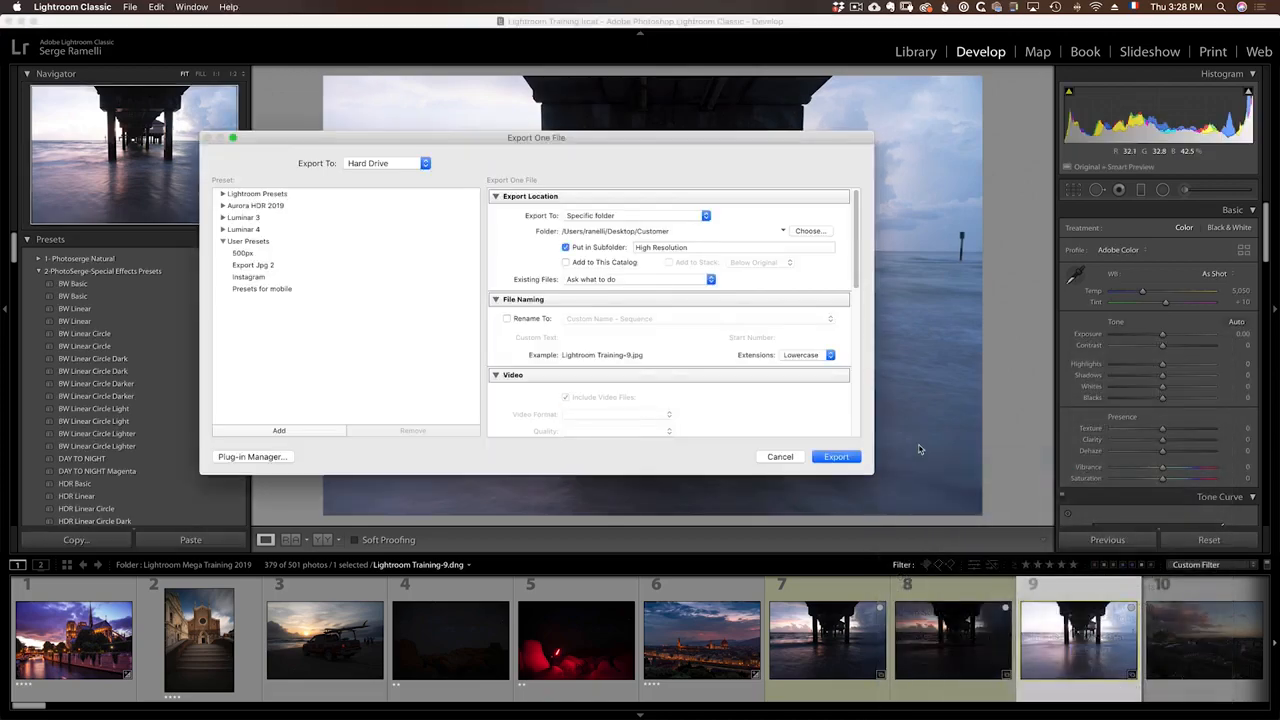
scroll(690, 368, "down", 5)
scroll(733, 373, "down", 8)
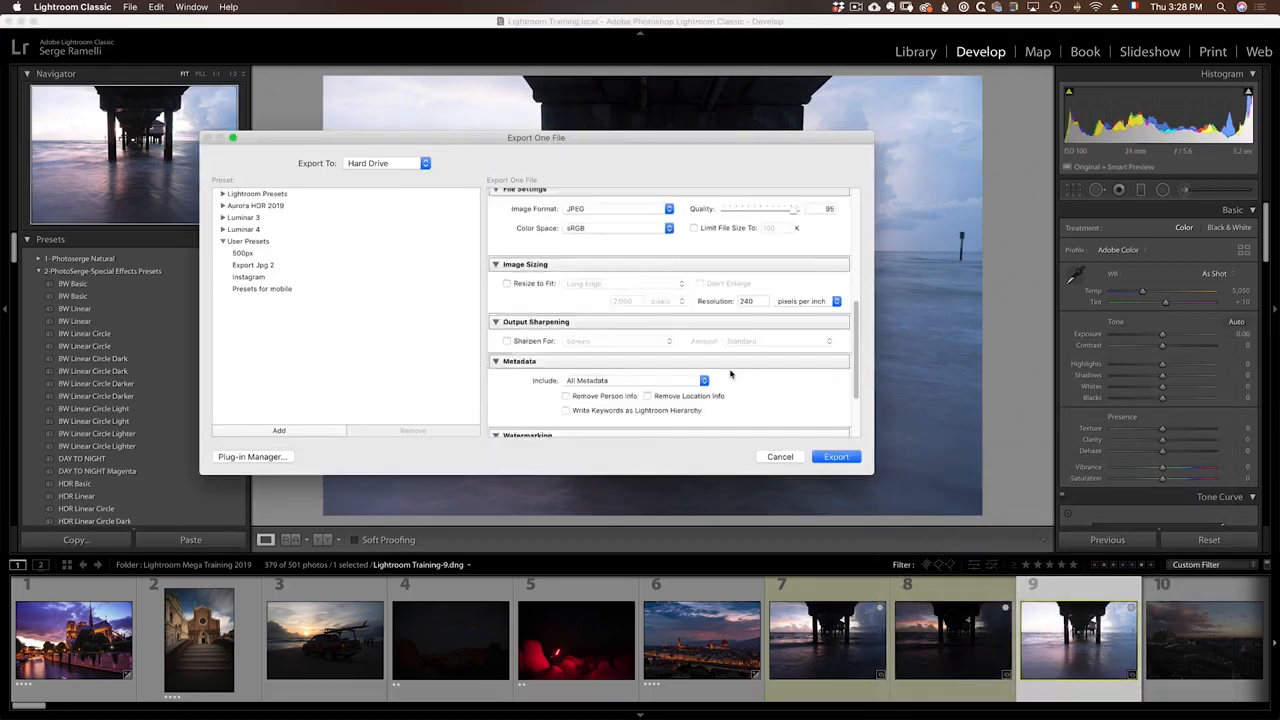
left_click(648, 367)
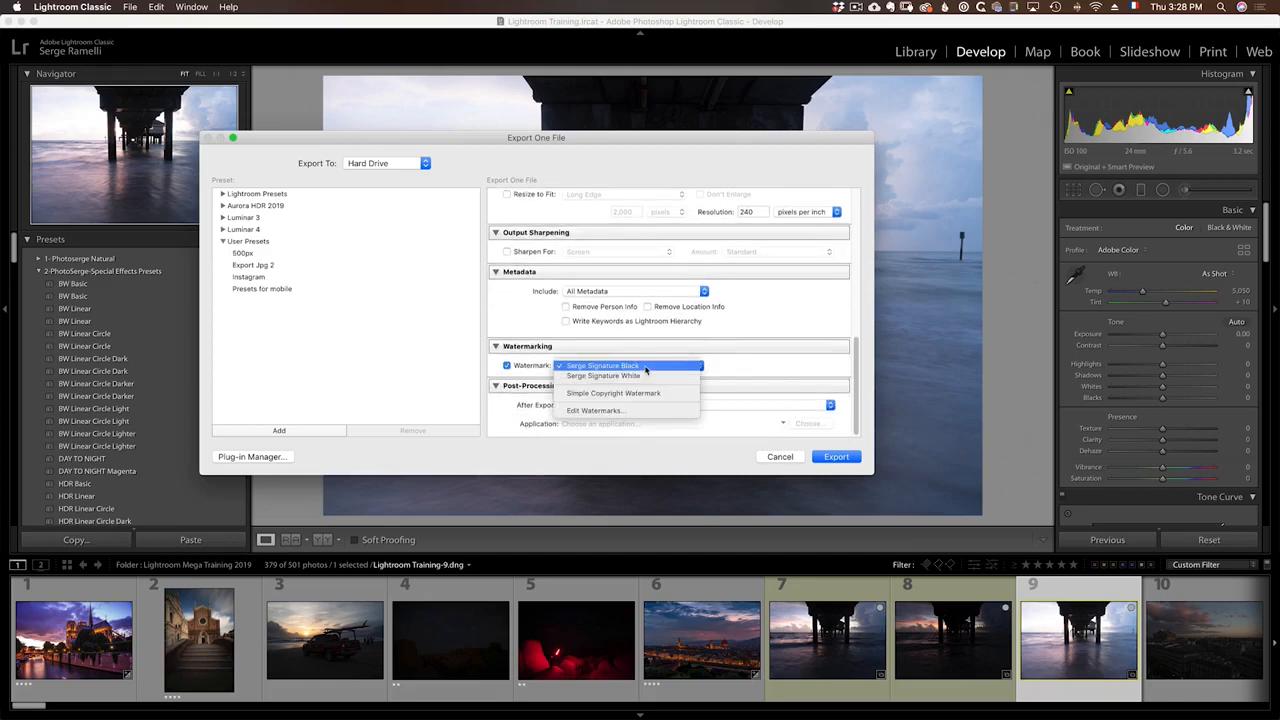
left_click(648, 367)
left_click(837, 457)
- Switch to Finder, preview the exported Lightroom Training-9.jpg to inspect its watermark, and return to Lightroom Classic
key("super+Tab")
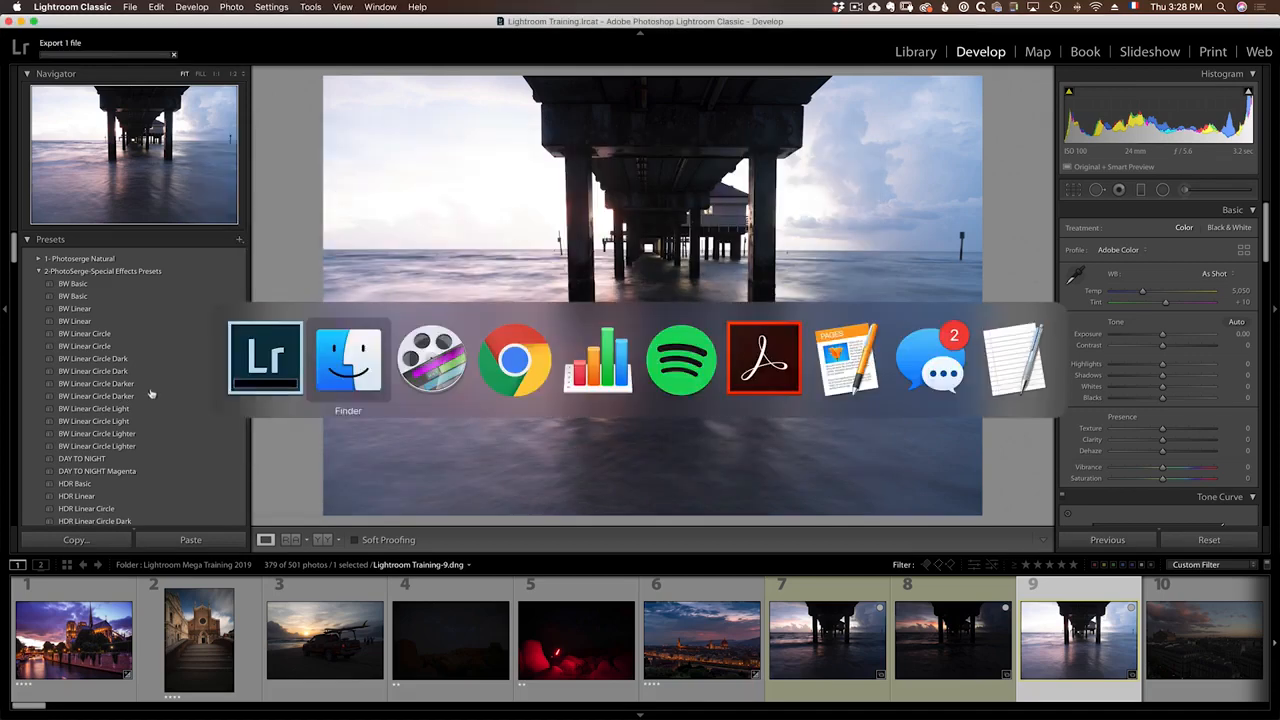
left_click(333, 385)
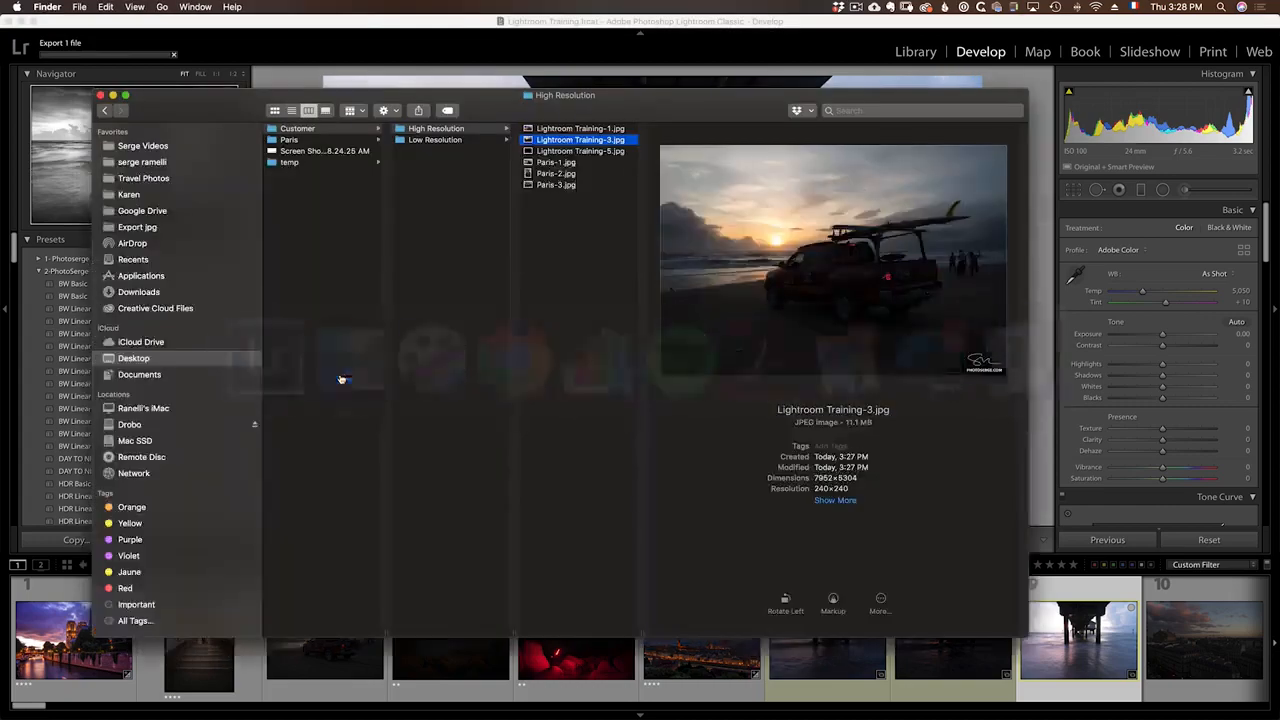
left_click(557, 162)
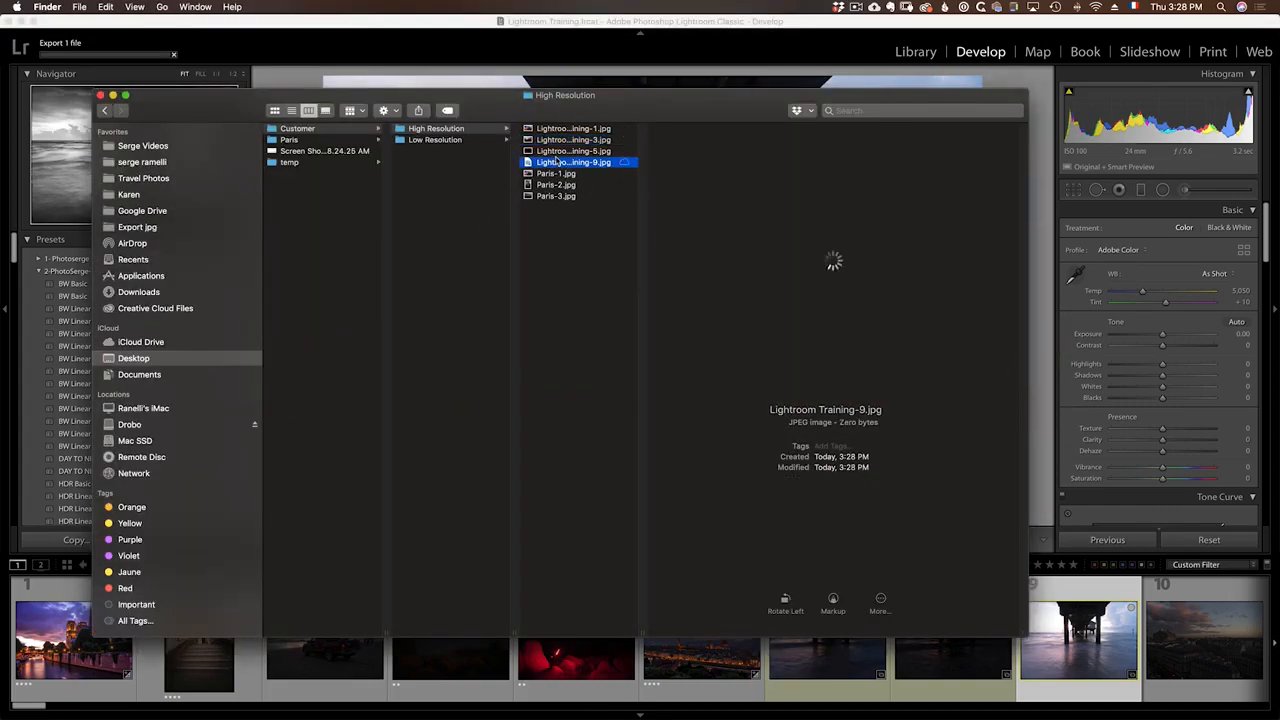
key("space")
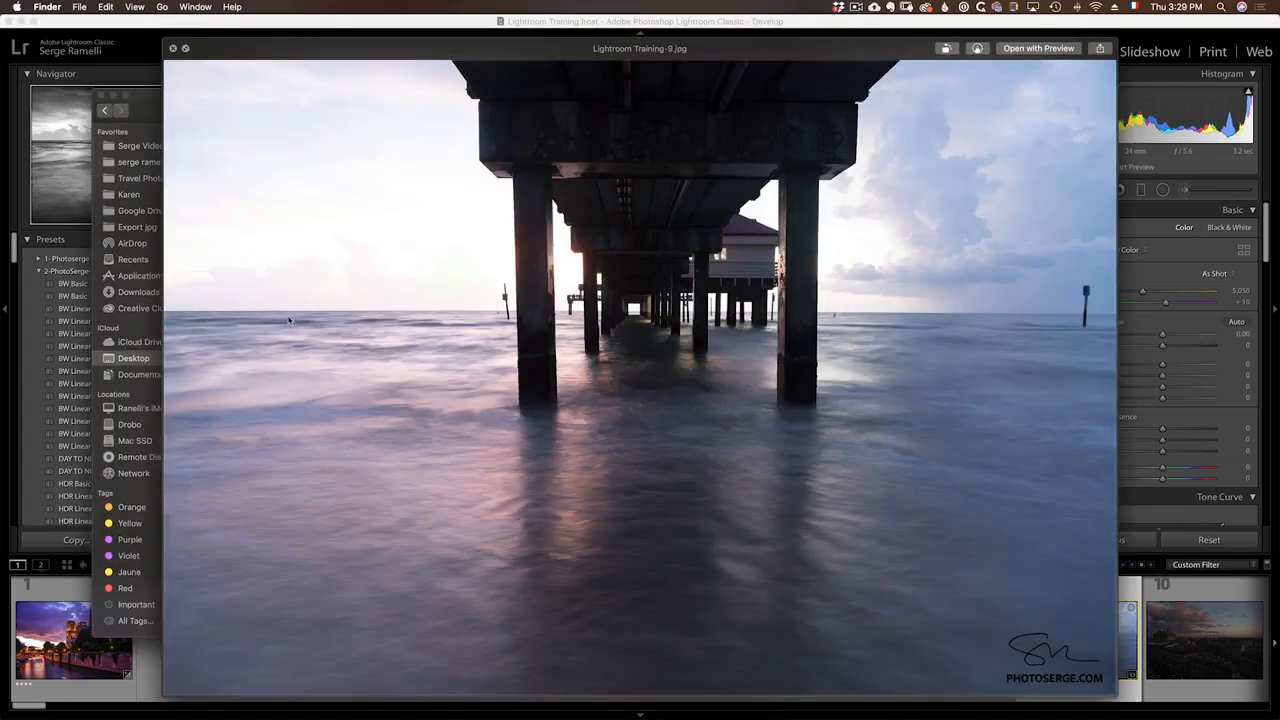
key("space")
key("super+Tab")
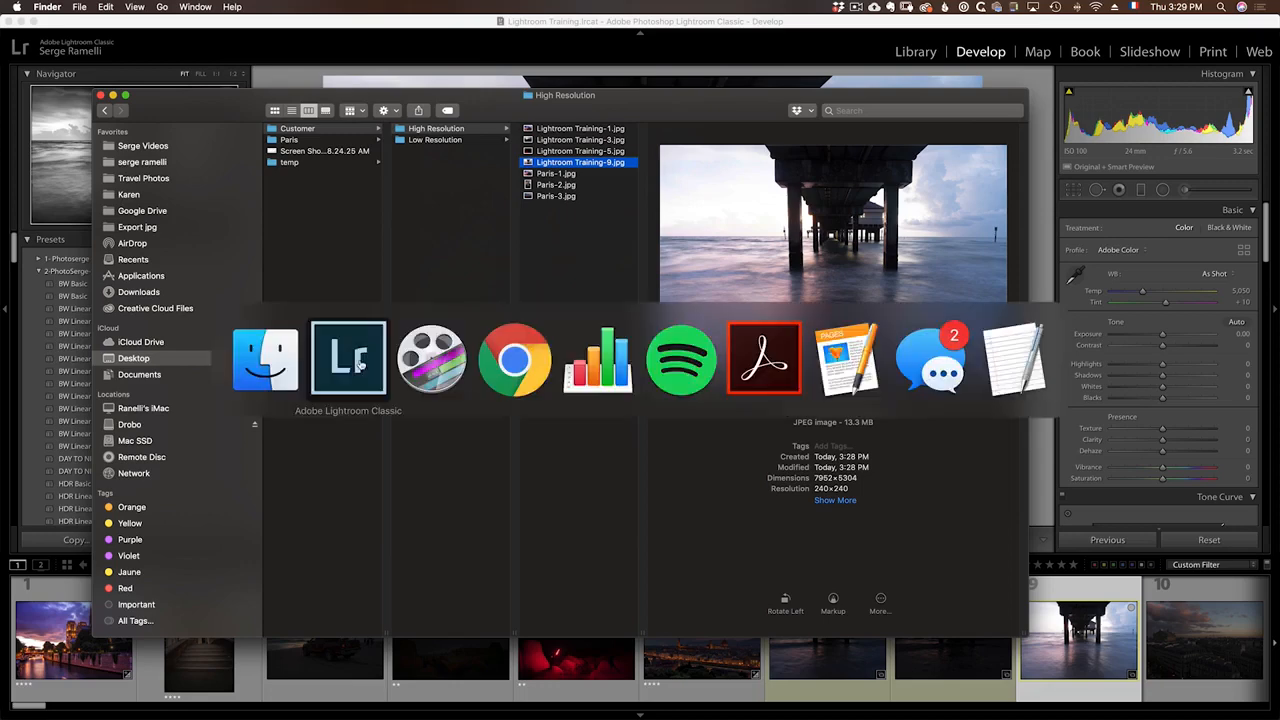